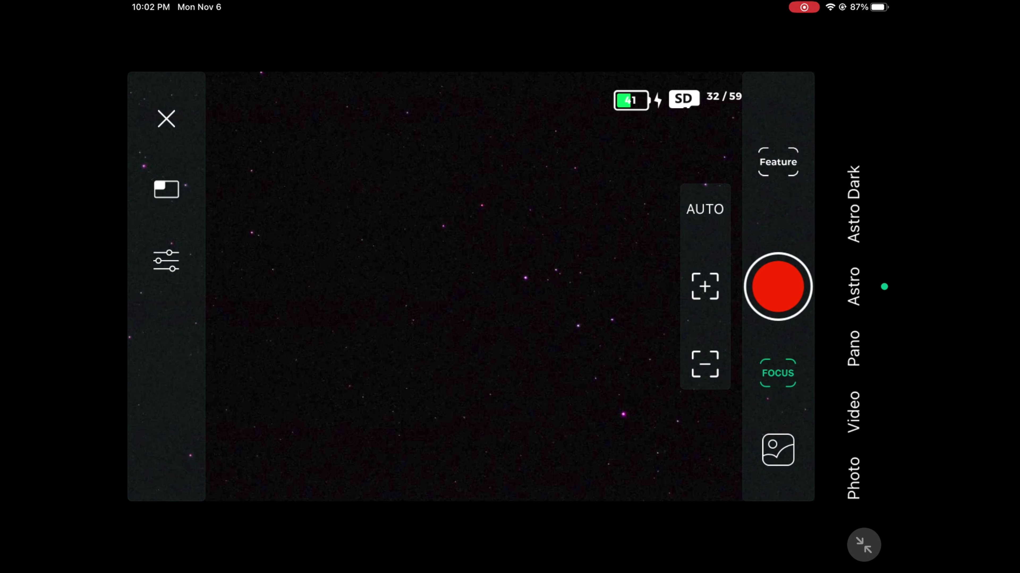
Review DWARFLAB's capture settings (FITS, count 999, binning off, stacked) and exposure choices
left_click(778, 162)
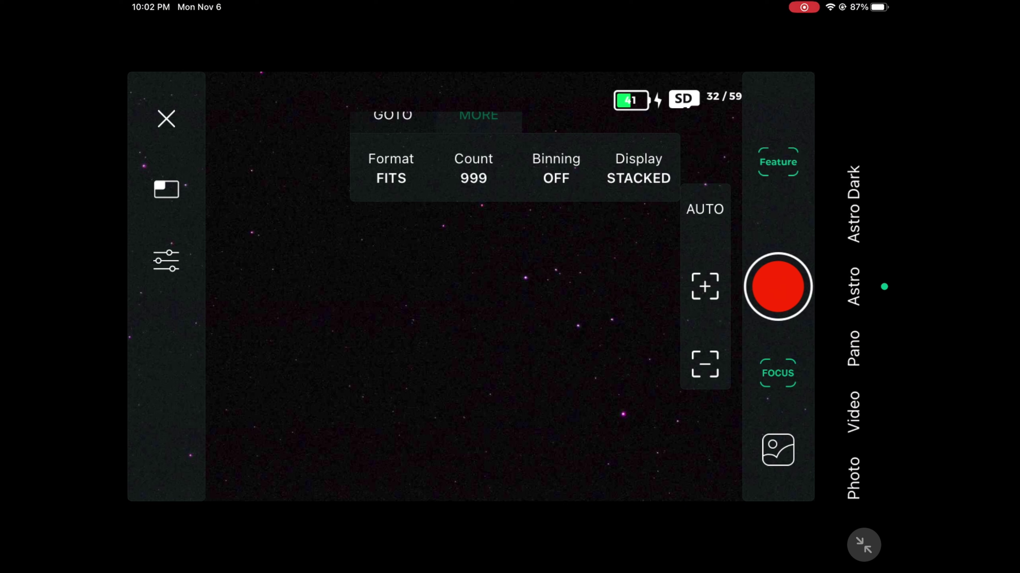
left_click(777, 162)
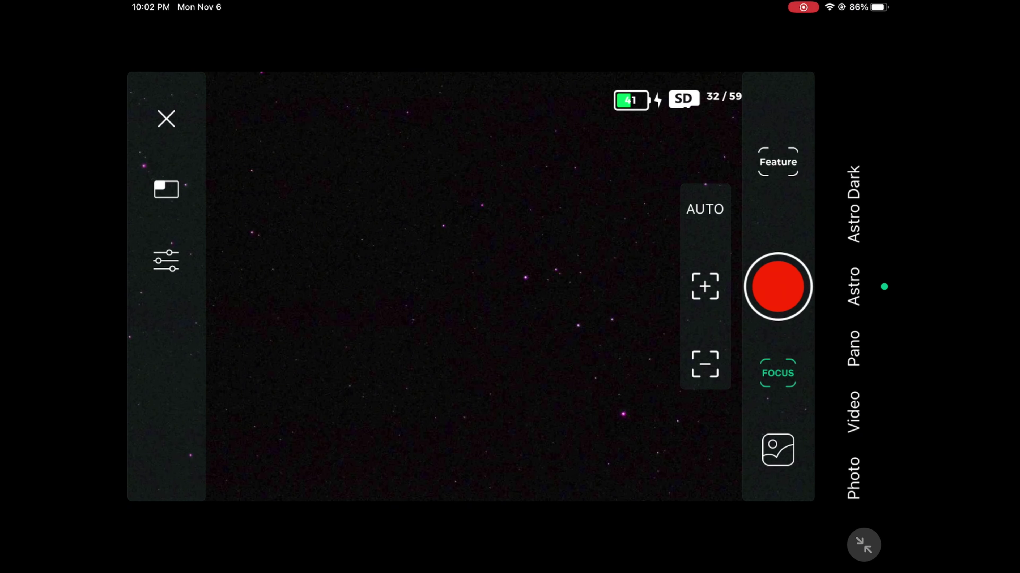
left_click(166, 261)
left_click(252, 330)
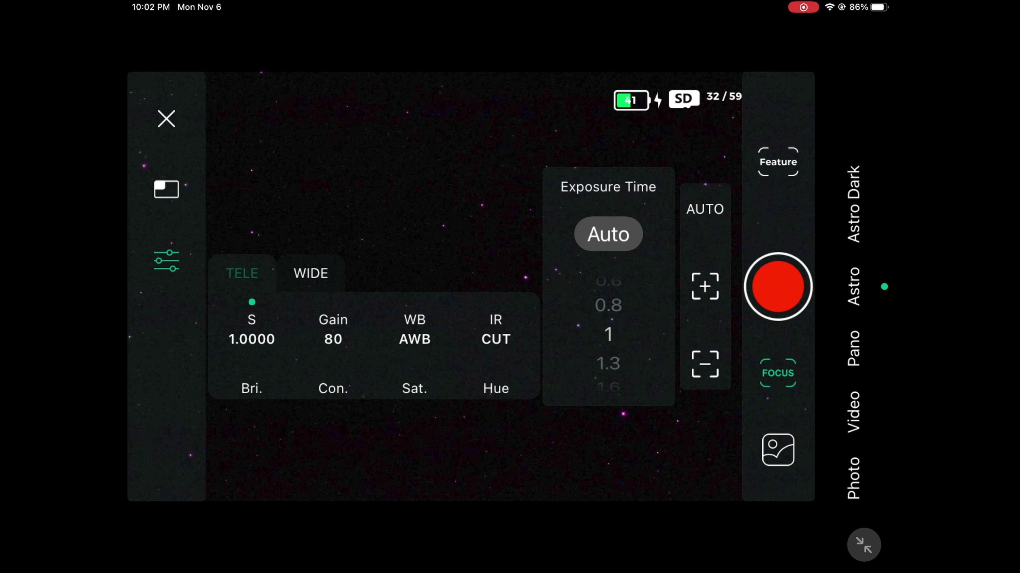
scroll(605, 317, "down", 5)
left_click(166, 261)
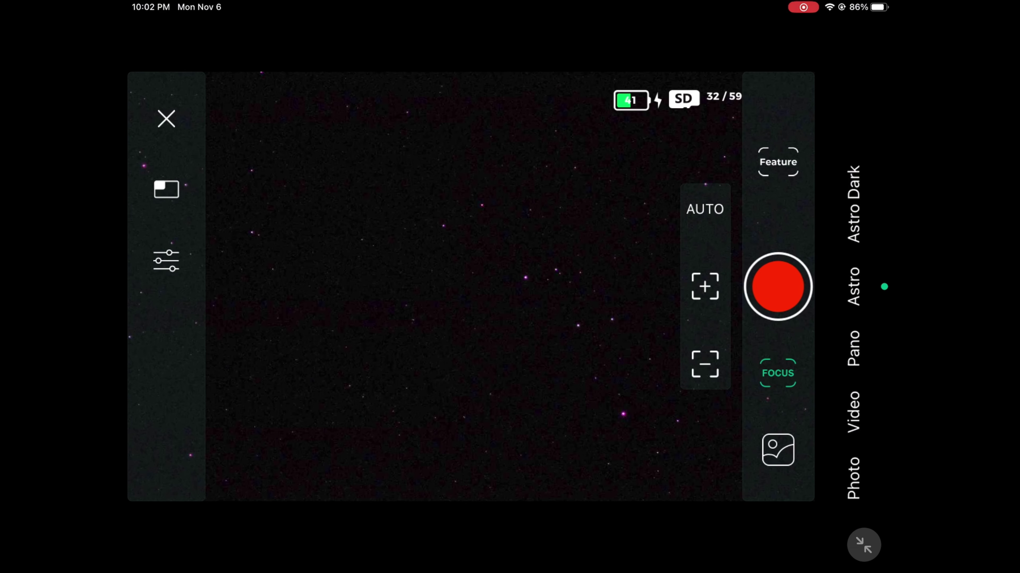
left_click(777, 162)
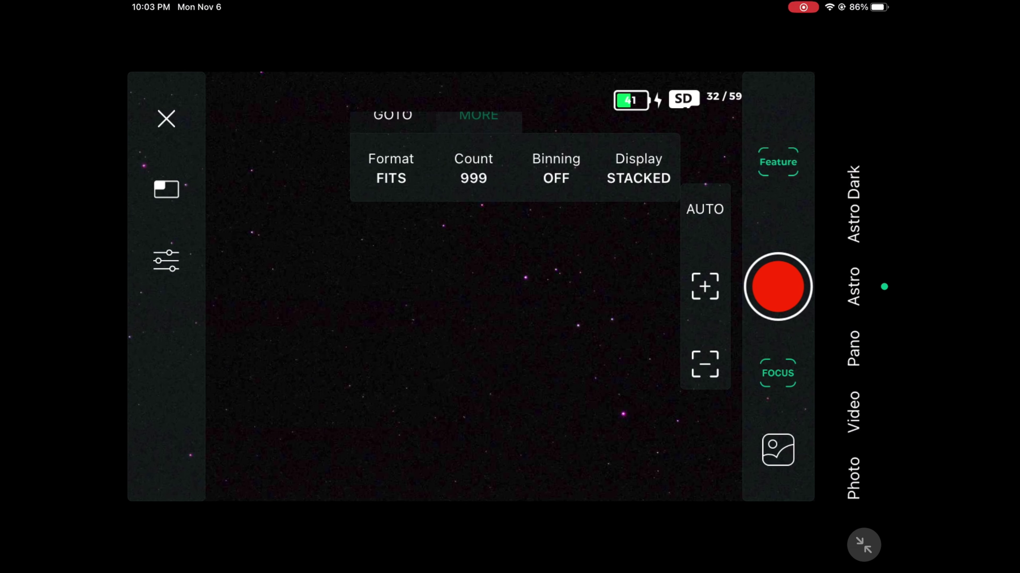
left_click(393, 115)
Search Stellarium for C7 and select Caldwell 7 to show its details card
left_click_drag(510, 570, 510, 361)
left_click(739, 364)
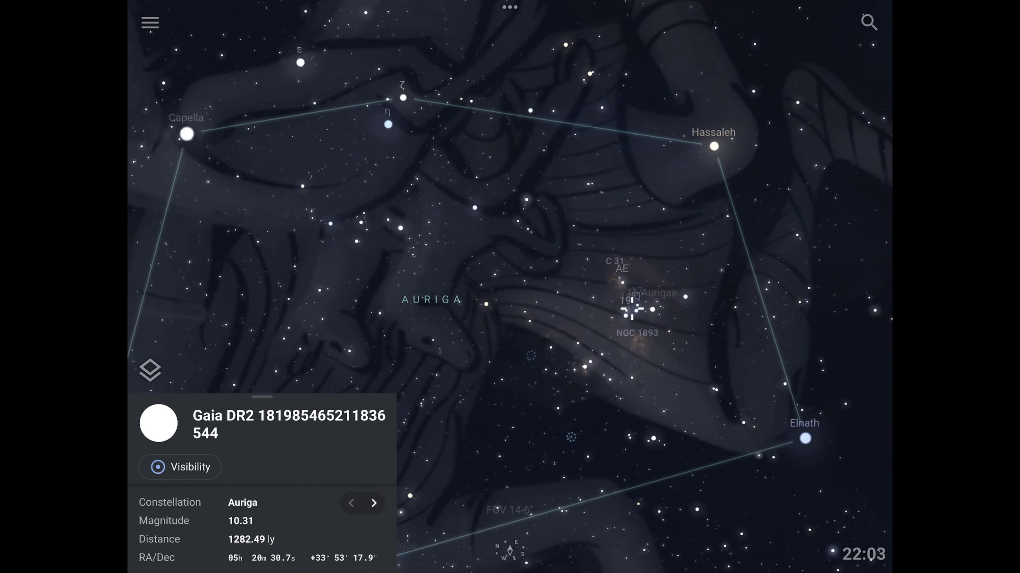
left_click(868, 22)
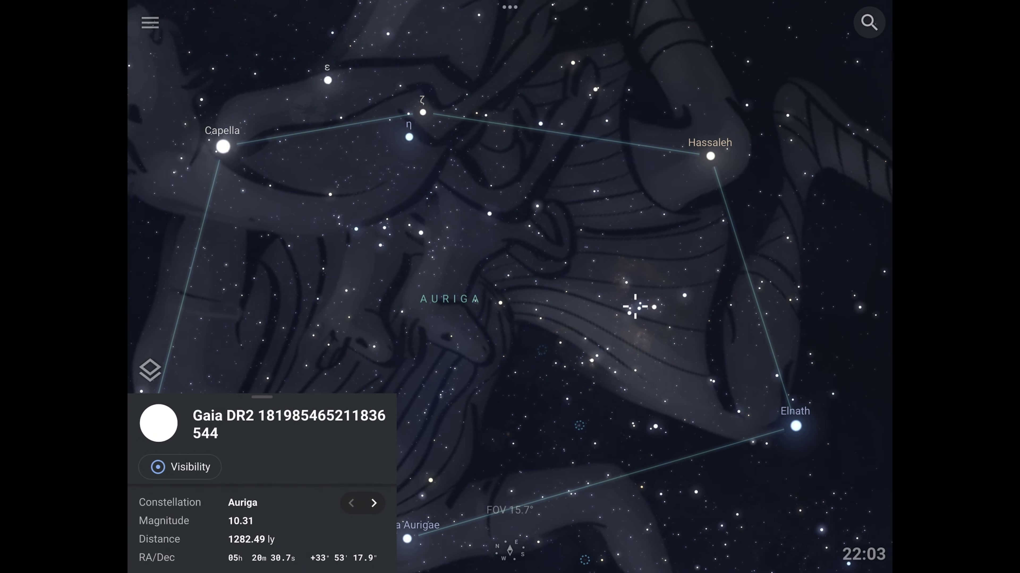
type("C7")
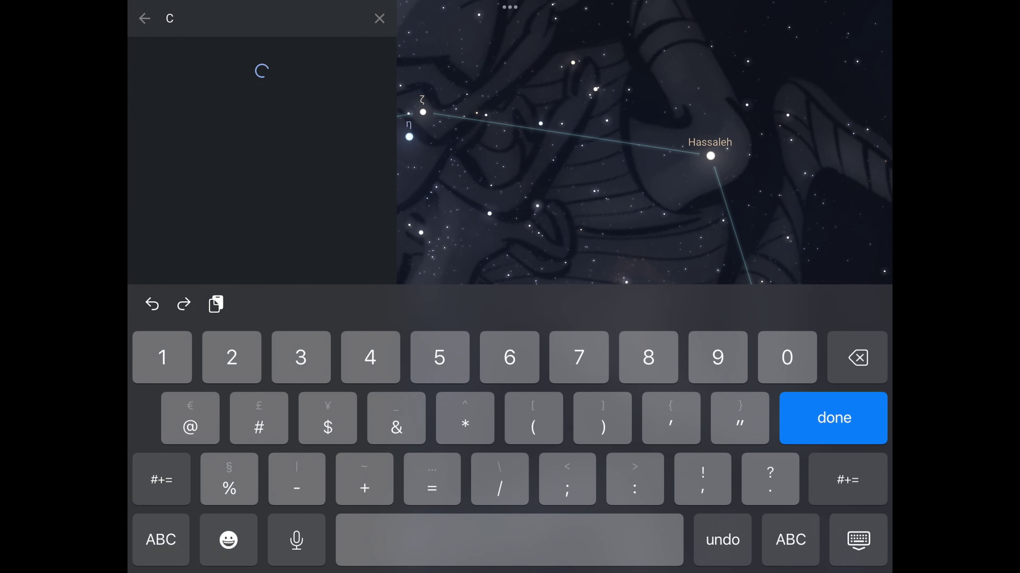
left_click(189, 61)
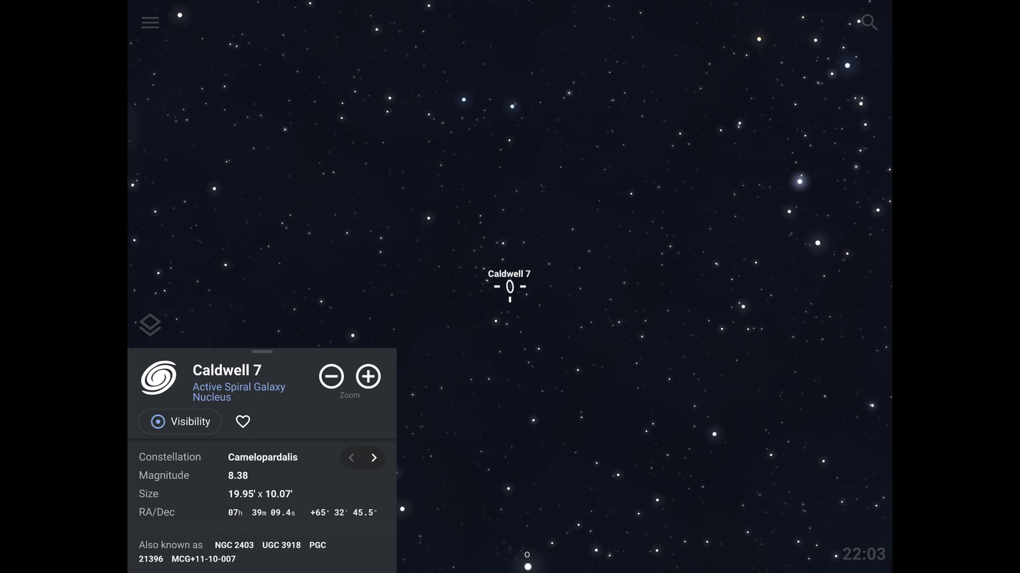
left_click_drag(510, 570, 510, 321)
Set the manual GOTO right ascension to 7h 39m 9s
left_click(737, 364)
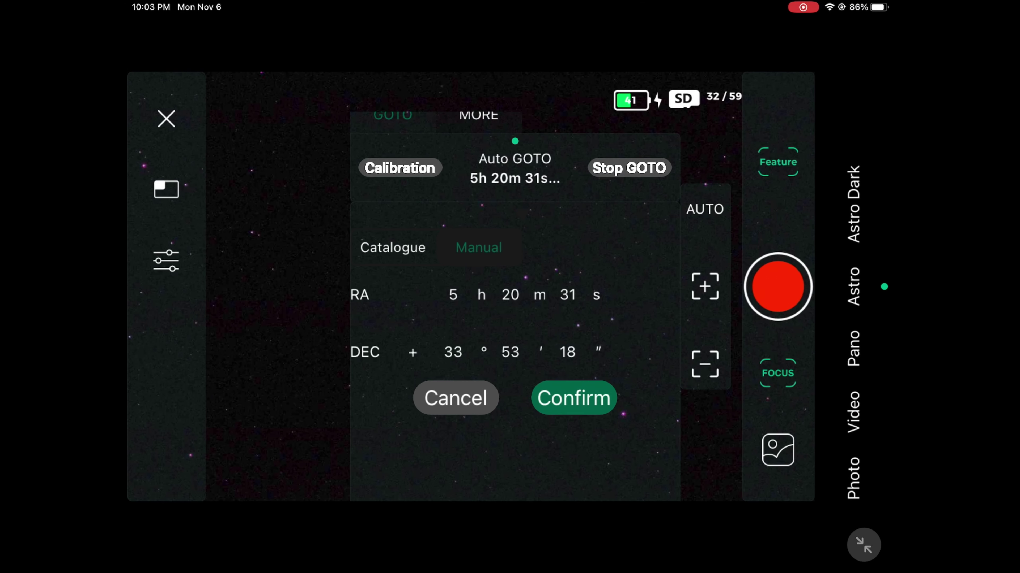
left_click_drag(405, 481, 404, 426)
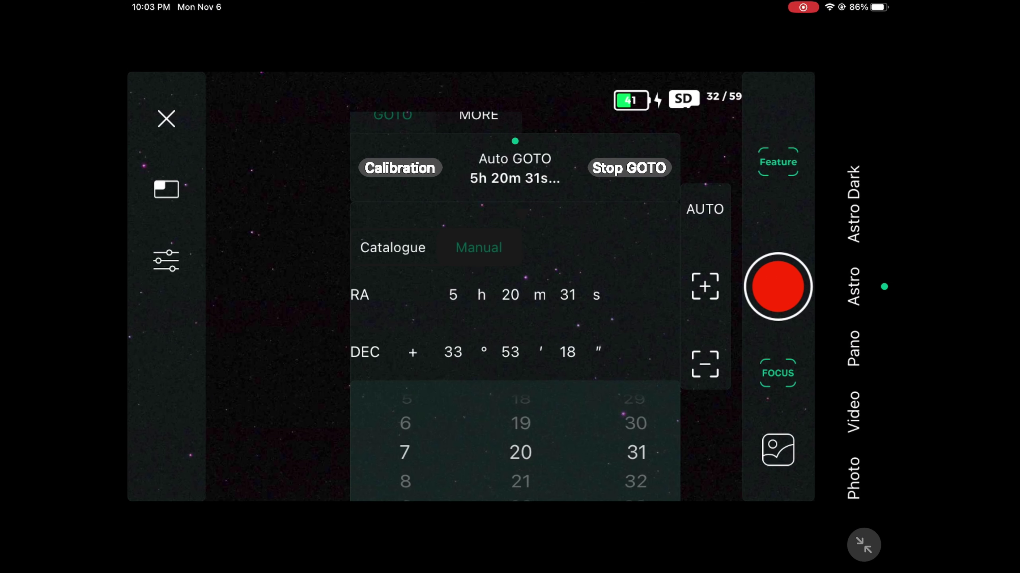
mouse_move(521, 482)
left_mouse_down()
mouse_move(521, 401)
mouse_move(520, 478)
left_mouse_up()
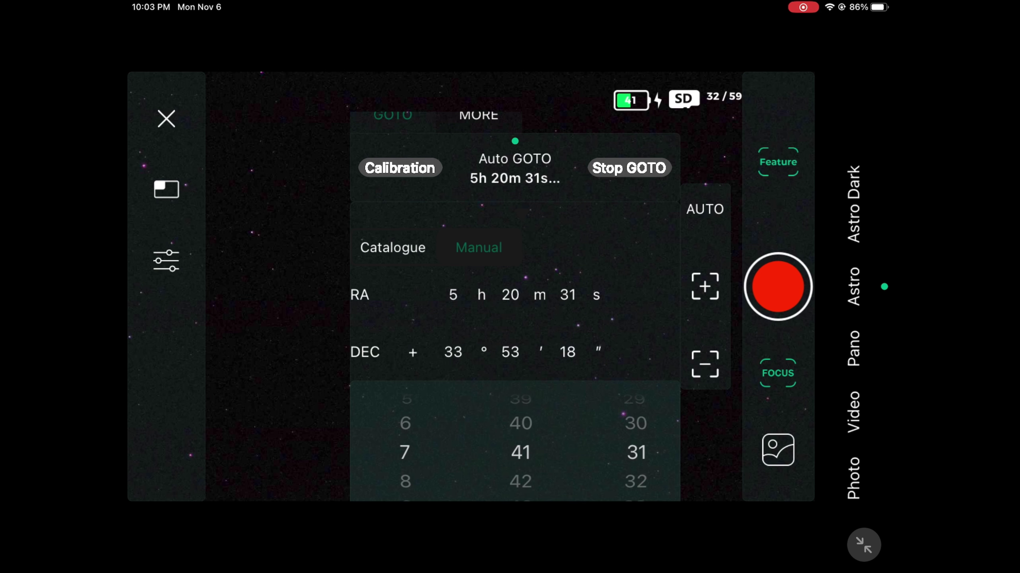
left_click_drag(521, 426, 521, 453)
left_click_drag(636, 402, 636, 489)
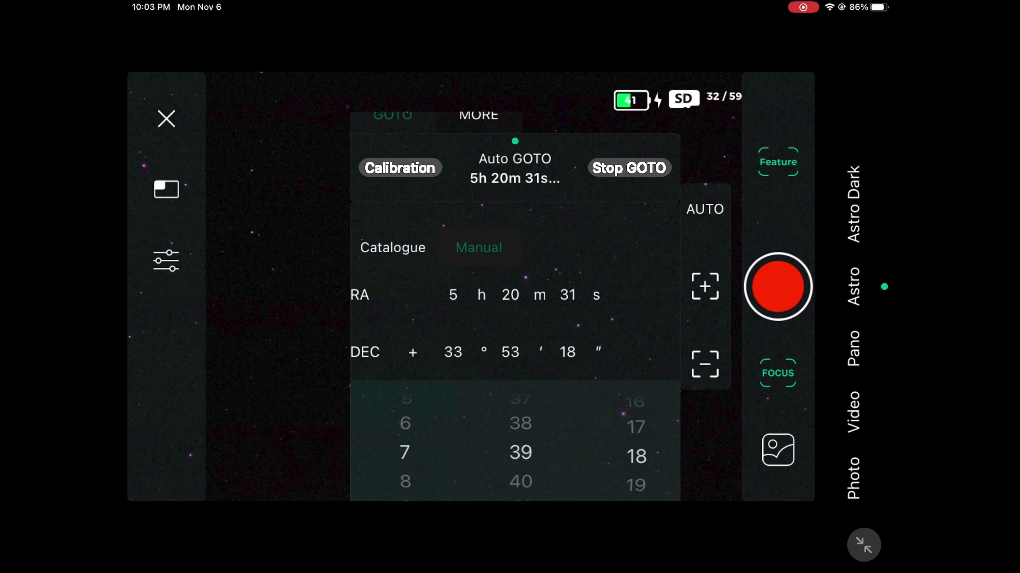
left_click_drag(636, 422, 636, 481)
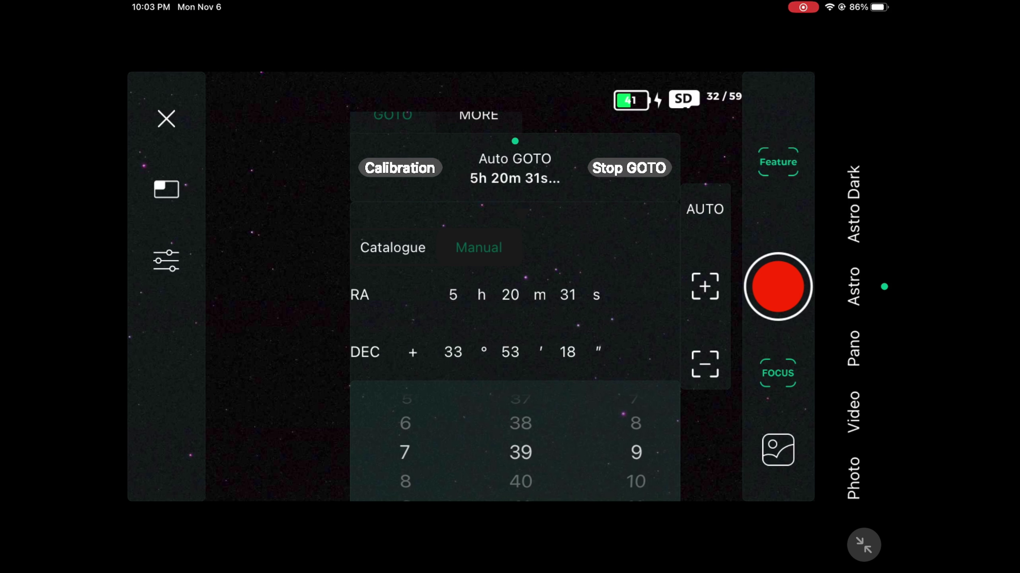
left_click_drag(513, 362, 514, 293)
left_click(573, 473)
Set declination to +65° 32′ 45″, checking Stellarium, and confirm to start slewing
left_click(452, 284)
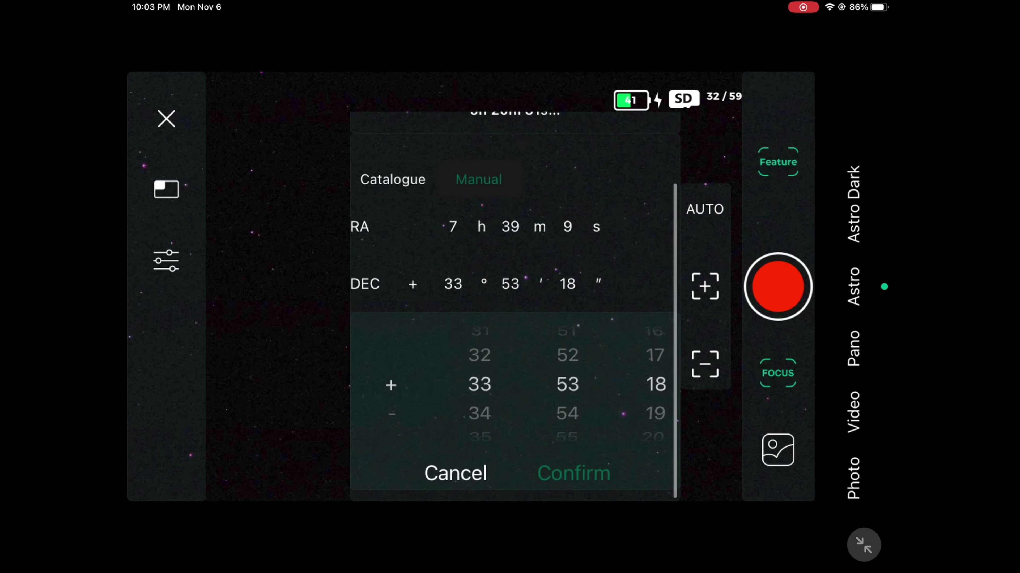
left_click_drag(510, 570, 510, 362)
left_click(746, 372)
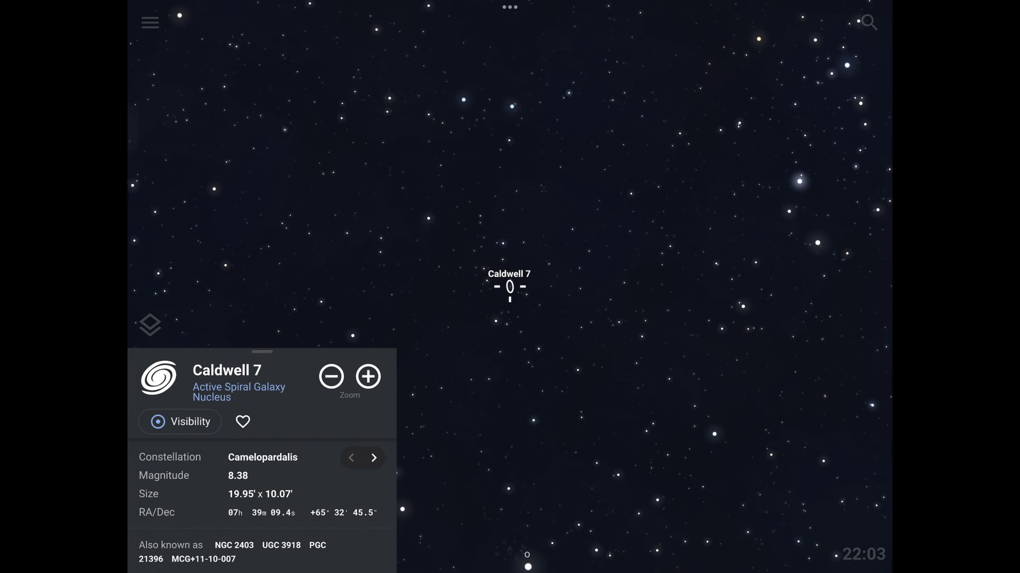
left_click_drag(509, 571, 509, 361)
left_click(746, 367)
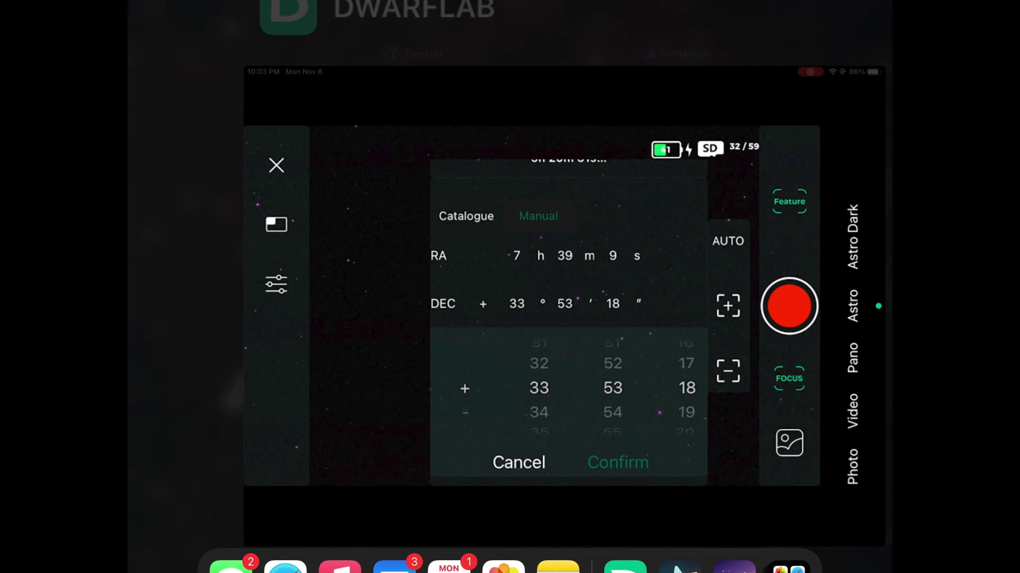
left_click_drag(480, 414, 480, 375)
mouse_move(567, 354)
left_mouse_down()
mouse_move(567, 426)
mouse_move(567, 353)
left_mouse_up()
left_click_drag(567, 426, 567, 373)
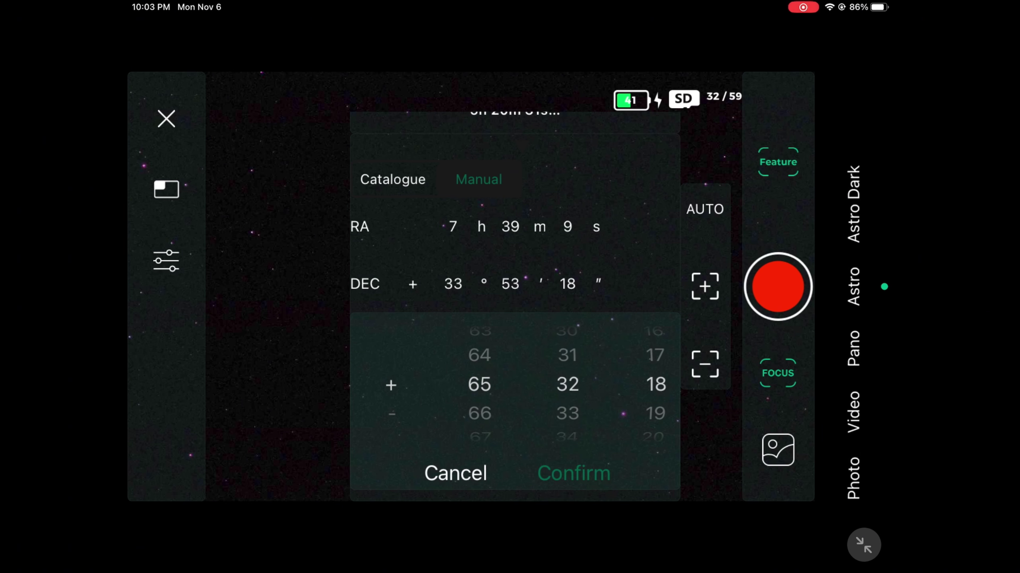
left_click_drag(510, 570, 510, 361)
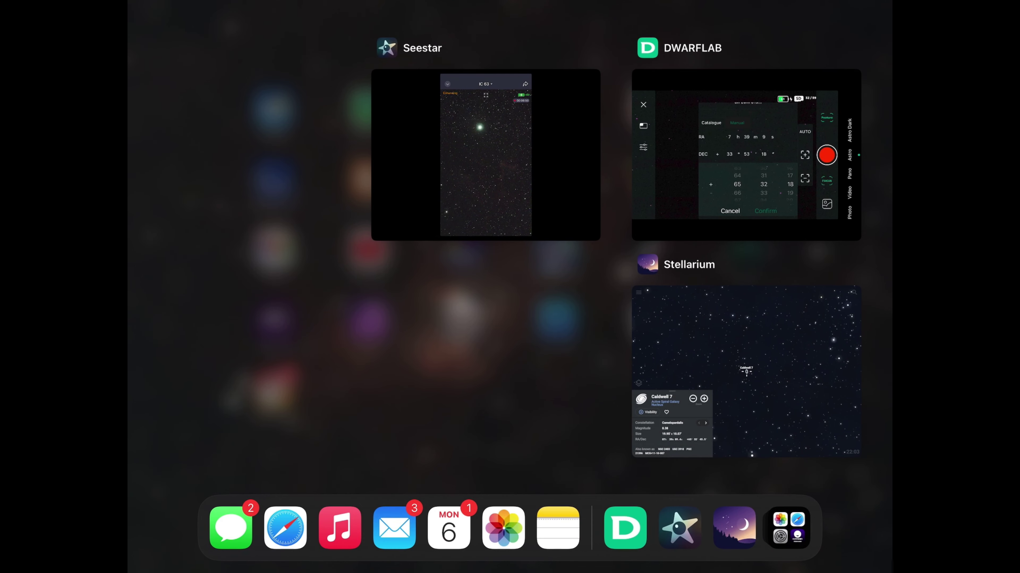
left_click(745, 155)
left_click_drag(655, 417, 655, 353)
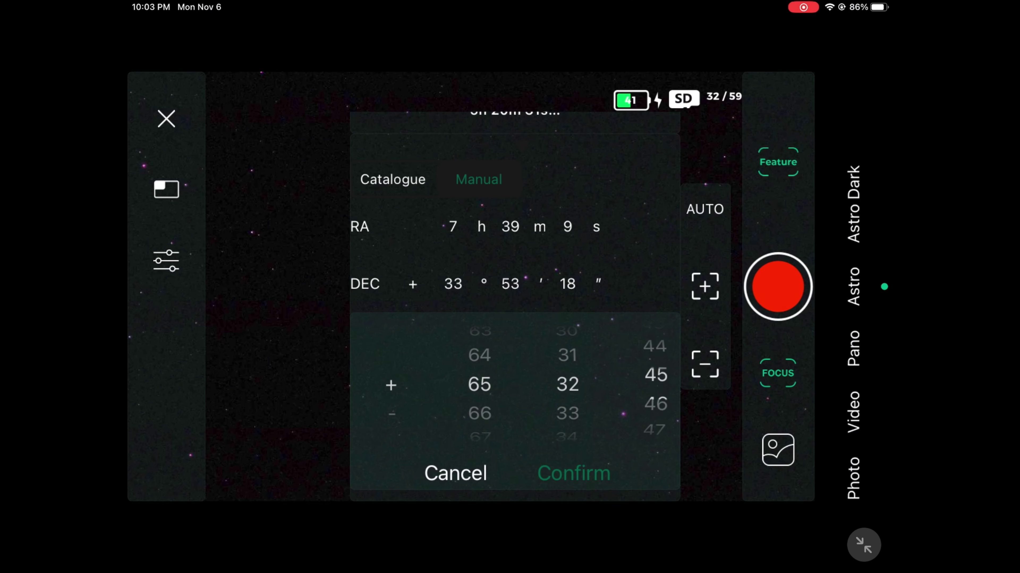
left_click(574, 330)
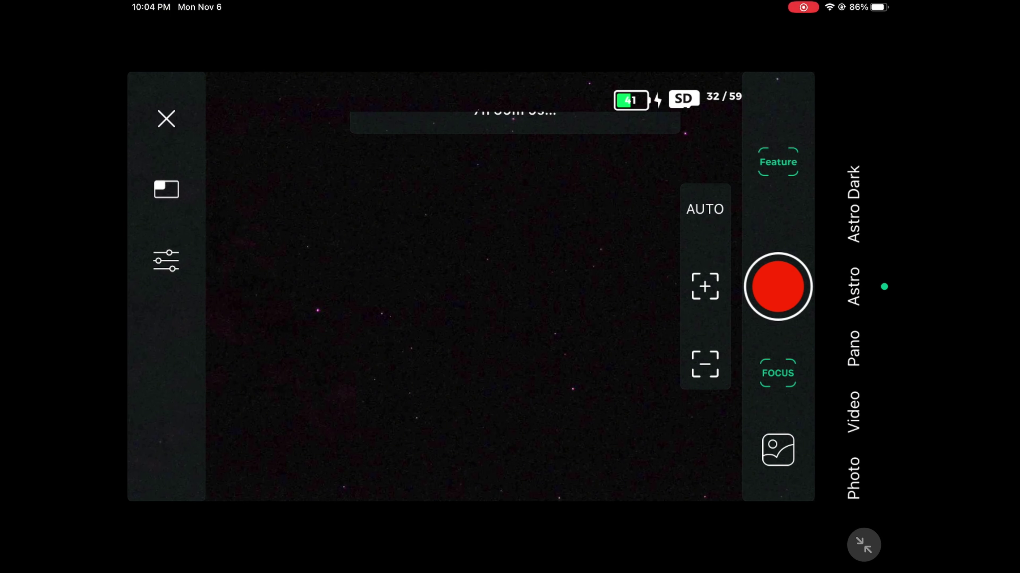
Zoom Stellarium's sky map in on Caldwell 7, then return to DWARFLAB's live view
left_click_drag(510, 570, 509, 322)
left_click(744, 337)
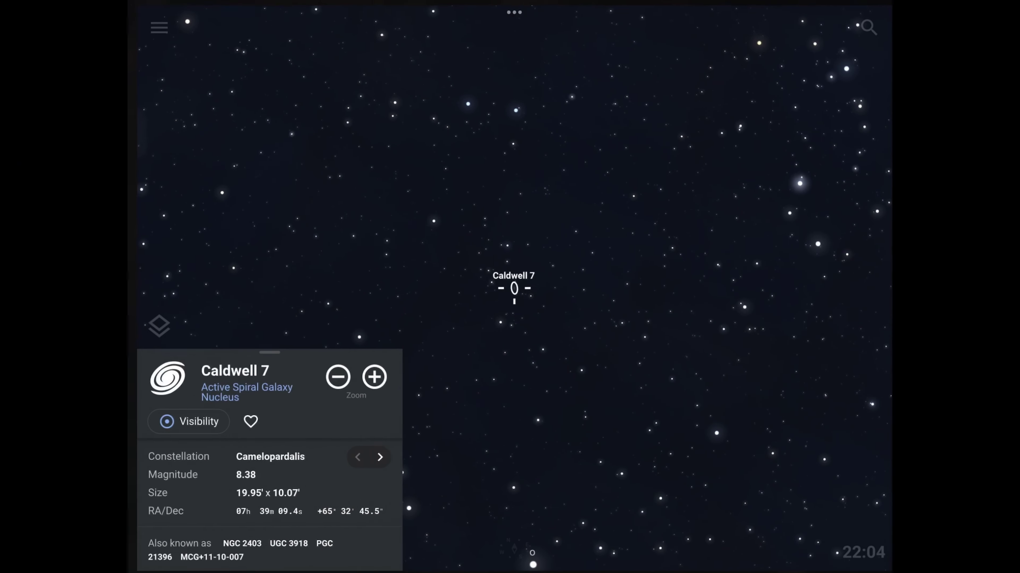
left_click_drag(509, 570, 509, 321)
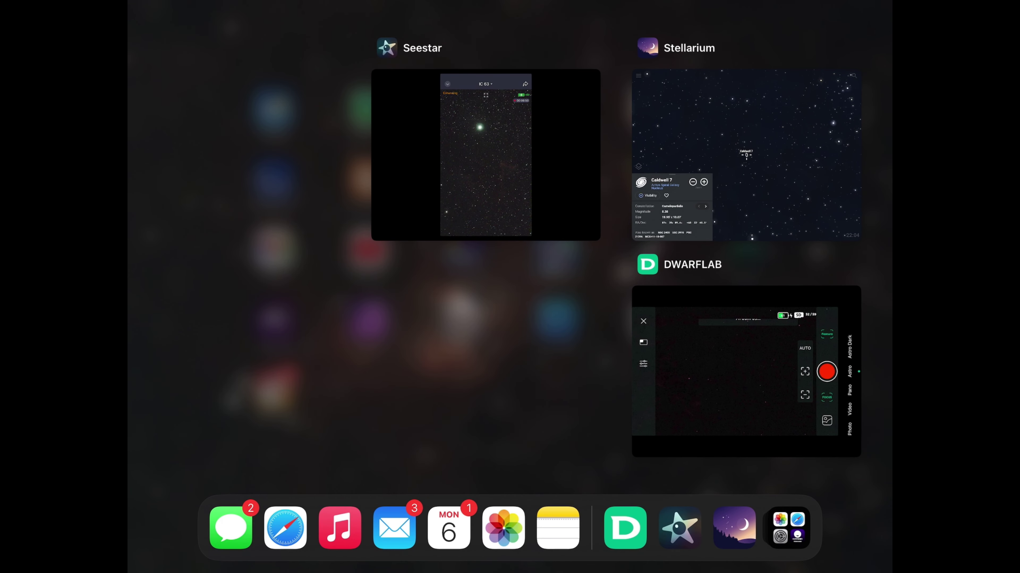
left_click(746, 154)
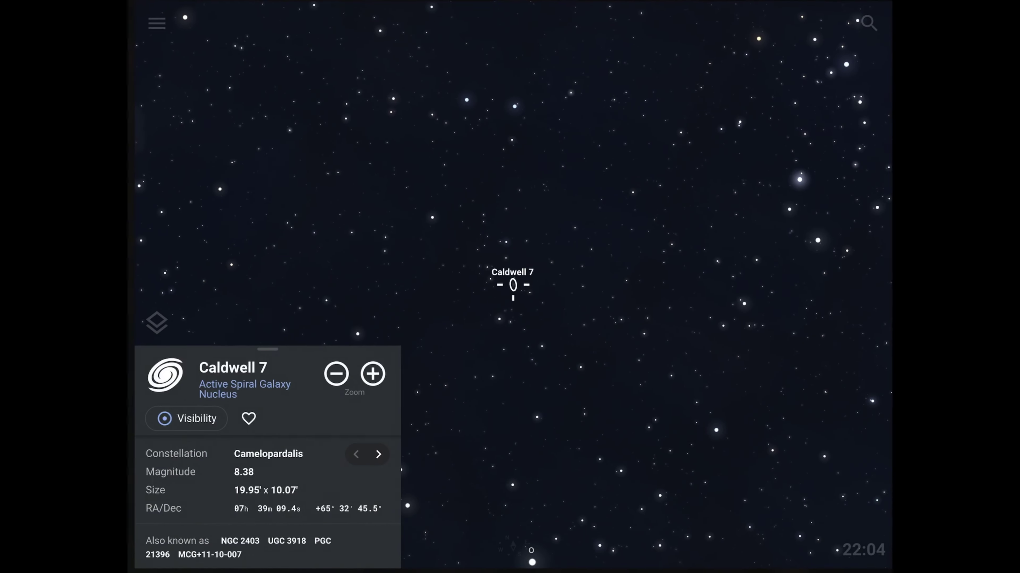
left_click(367, 373)
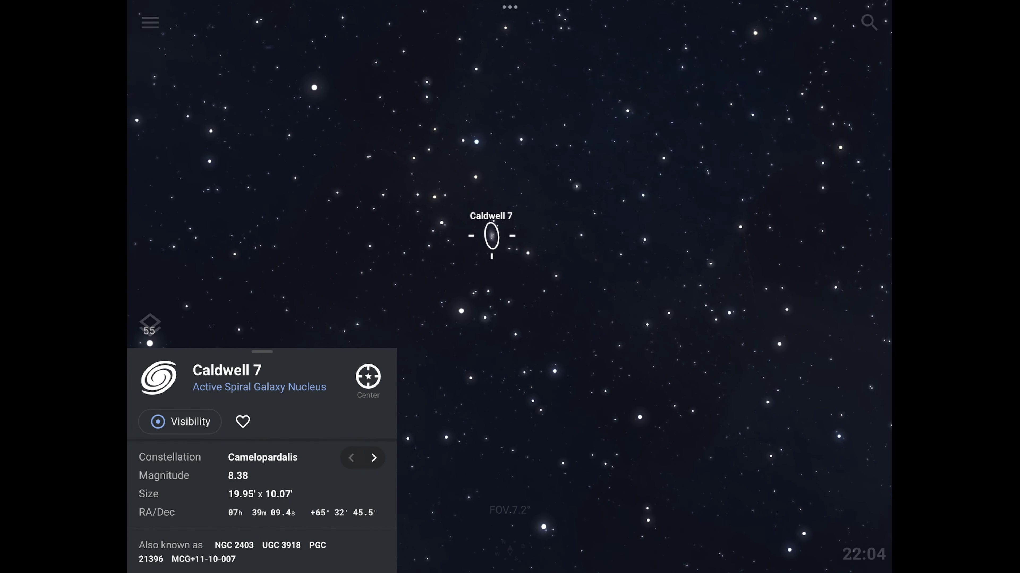
left_click_drag(510, 570, 510, 321)
left_click(747, 369)
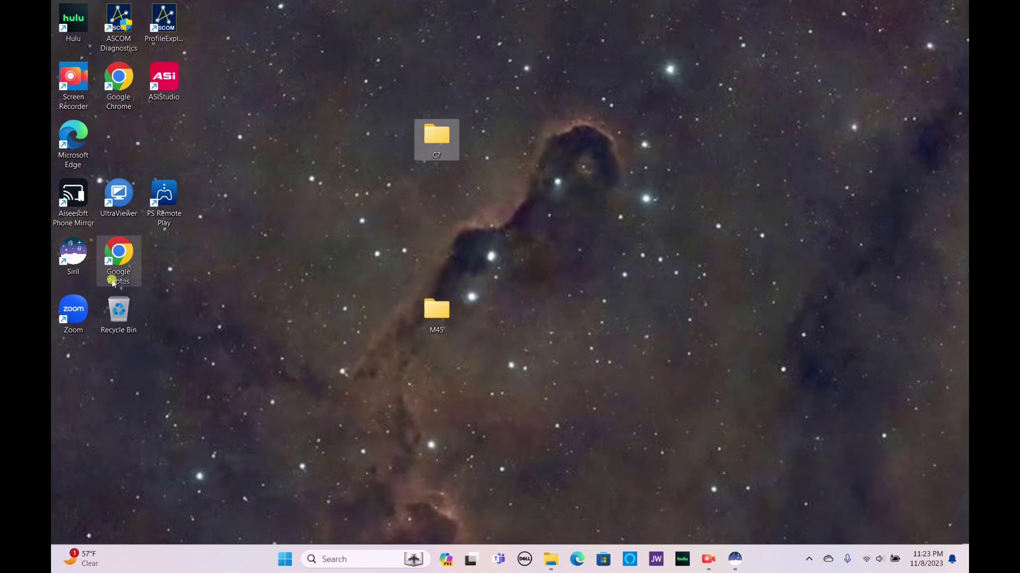
Select the C7 folder on the Windows desktop
left_click(442, 138)
Browse the 490 FITS frames in C7's lights folder, then close it and launch Siril
left_click(443, 138)
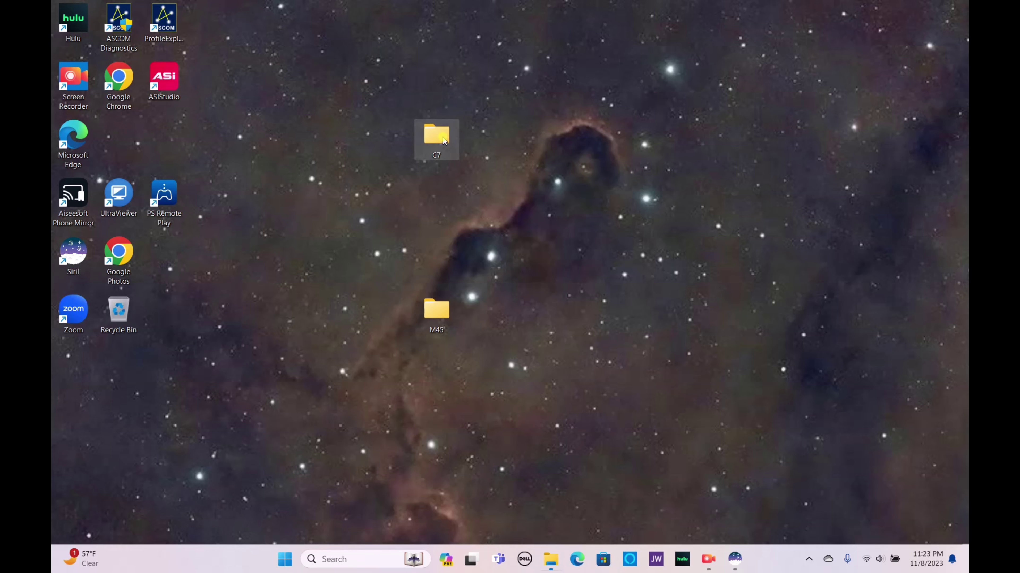
double_click(475, 261)
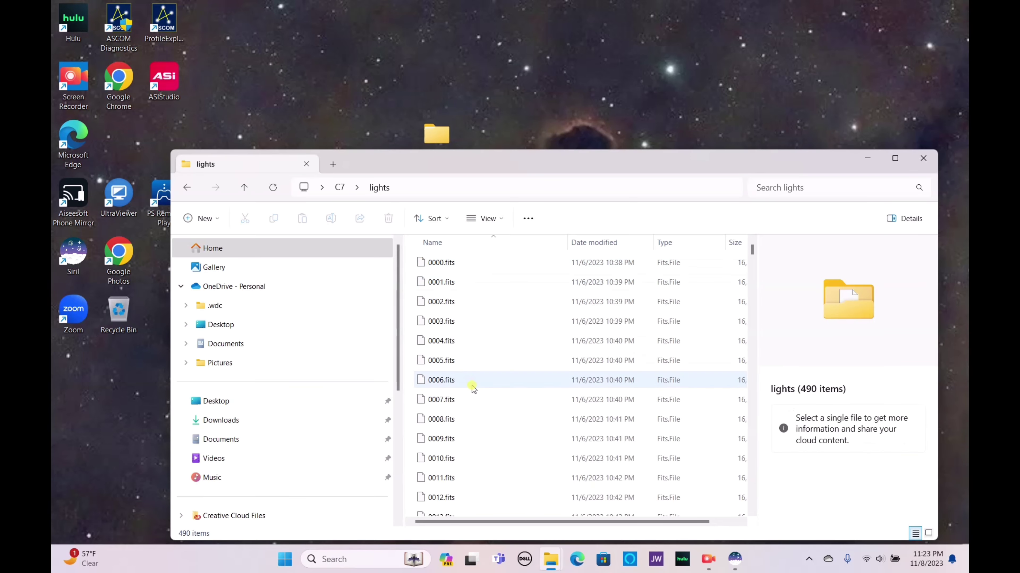
scroll(472, 385, "down", 20)
scroll(474, 387, "down", 20)
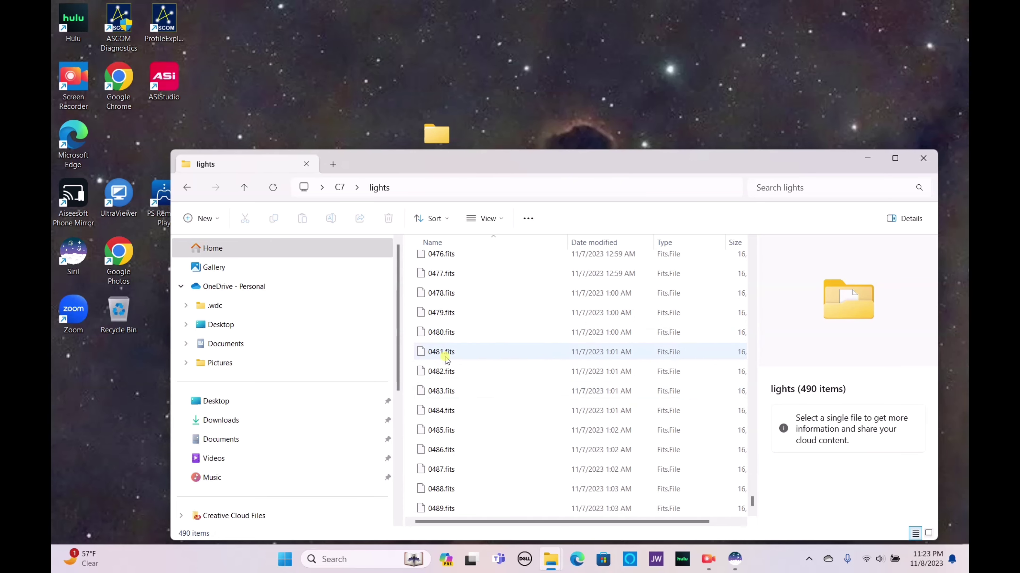
left_click(929, 154)
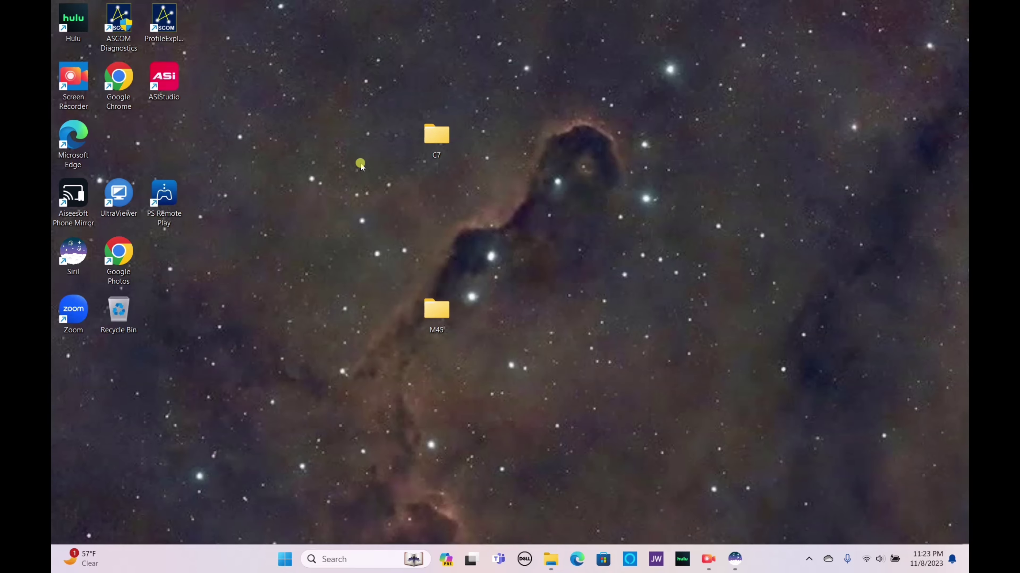
double_click(77, 254)
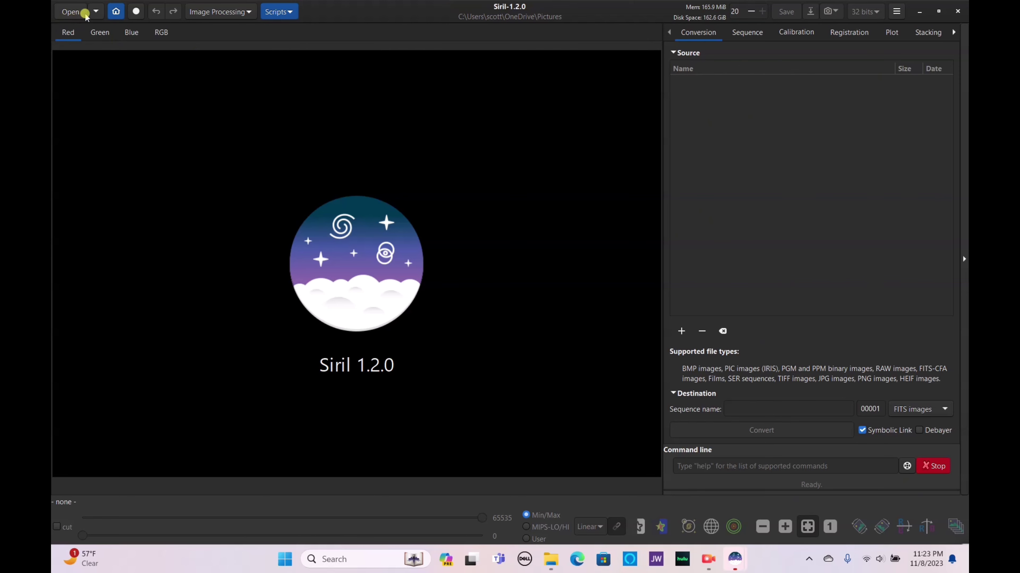
Set Siril's working folder to Desktop\C7
left_click(117, 10)
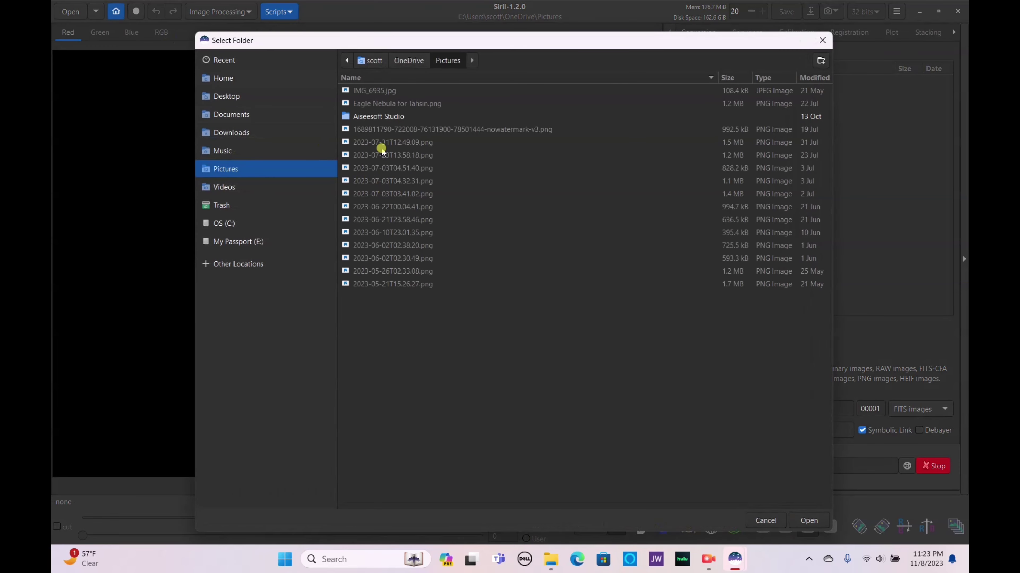
left_click(238, 98)
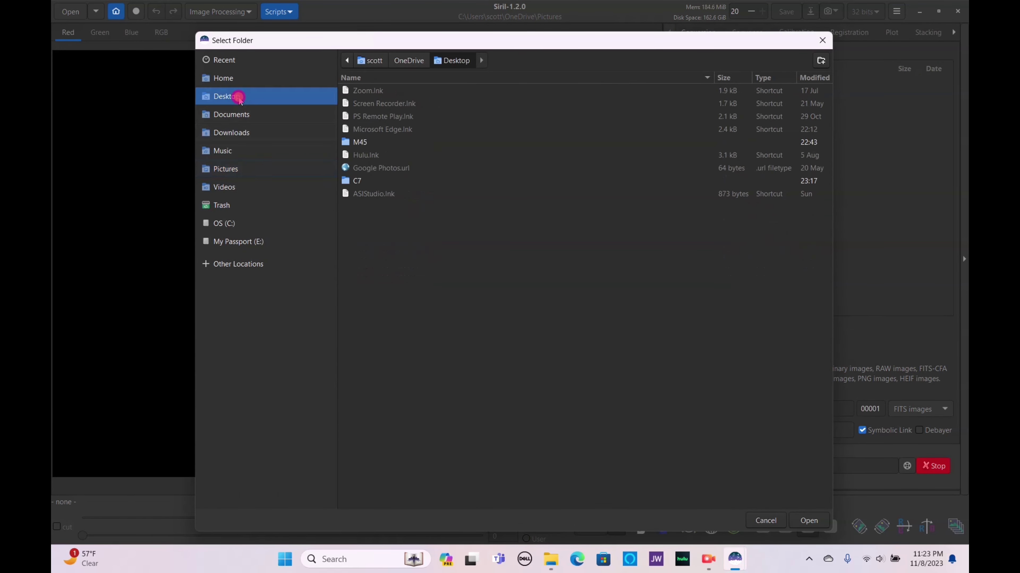
left_click(357, 181)
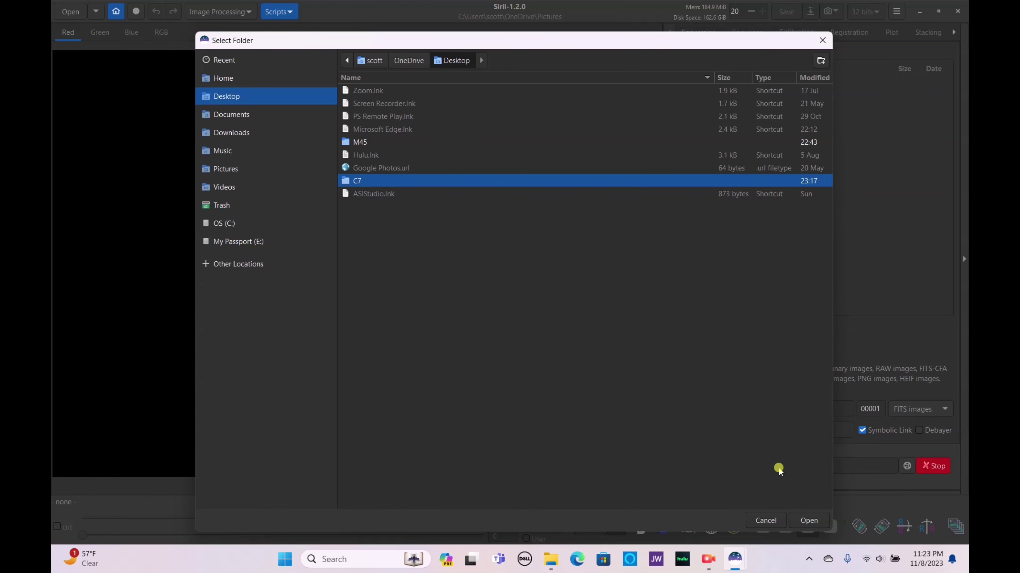
left_click(828, 520)
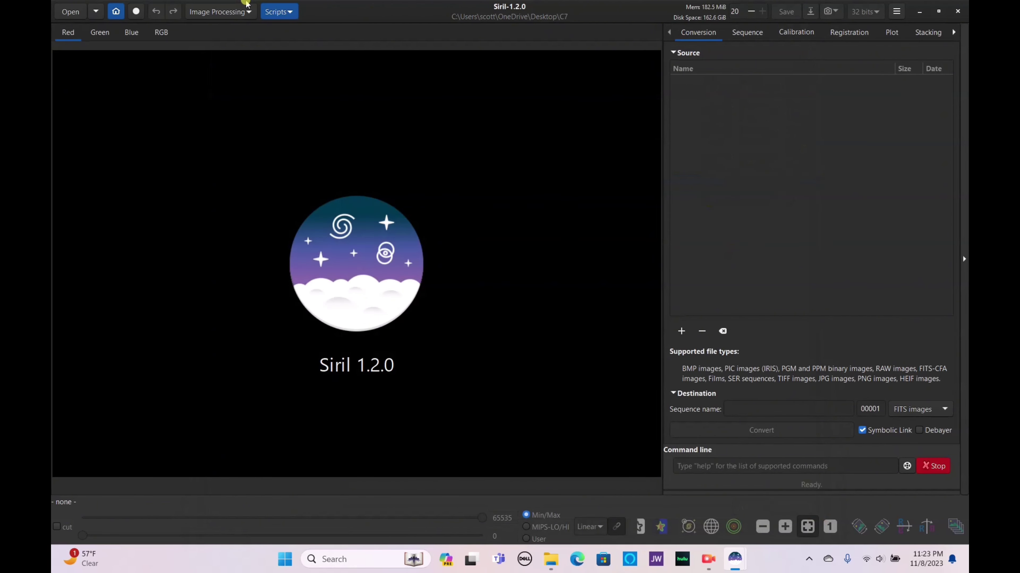
Apply Preferences and run the OSC_Preprocessing_WithoutDBF script to stack the light frames
left_click(278, 12)
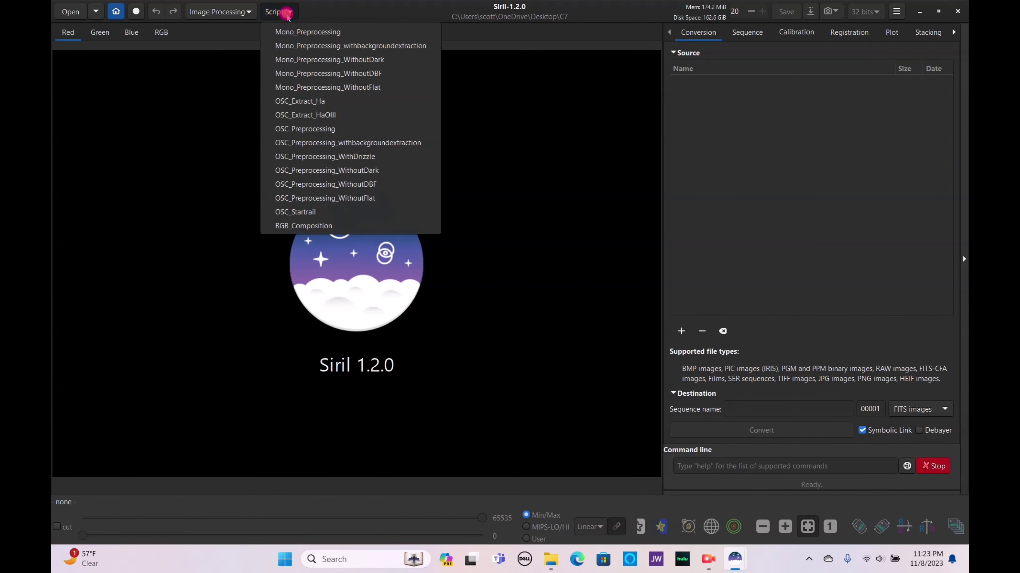
left_click(392, 187)
left_click(895, 12)
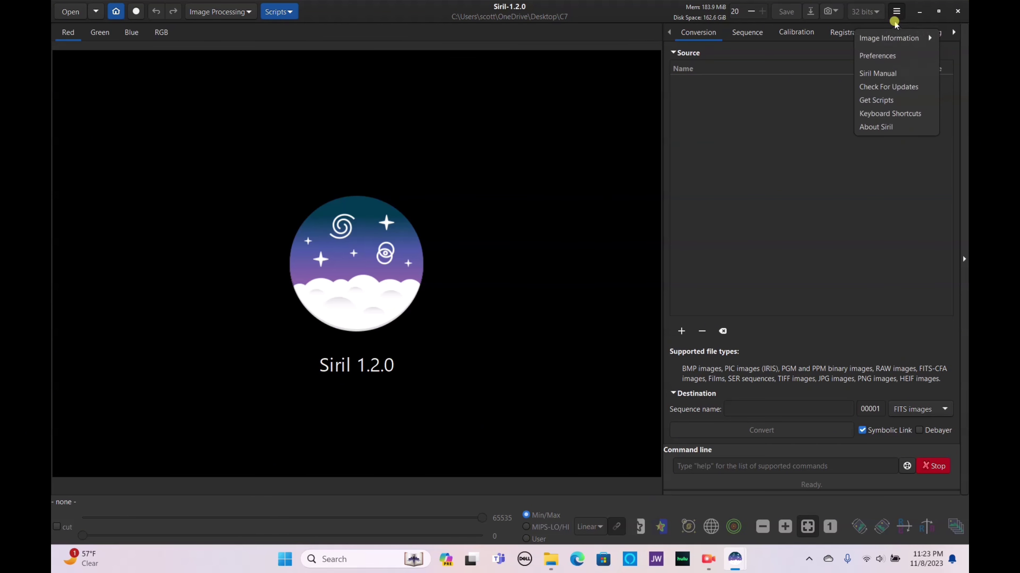
left_click(886, 56)
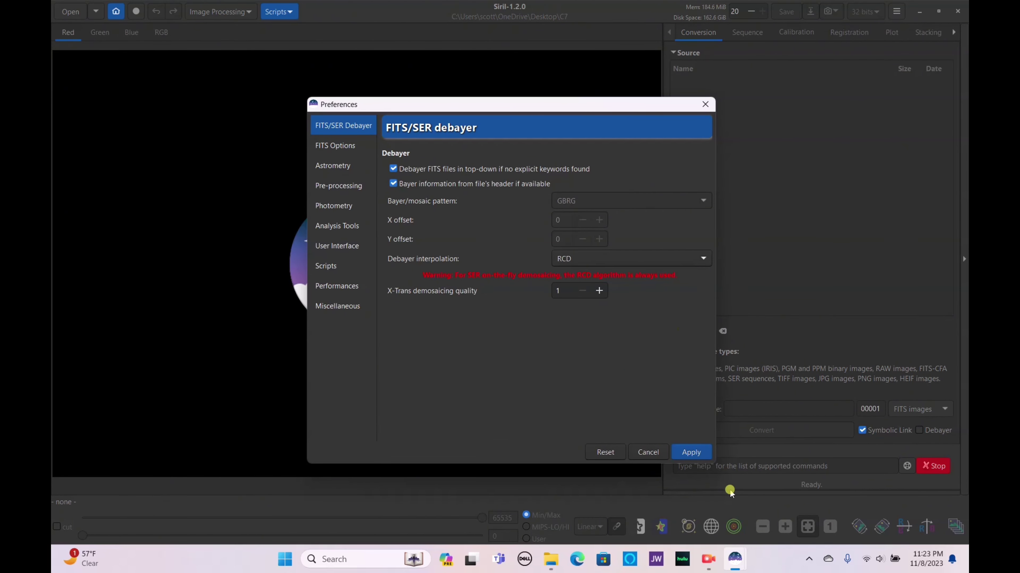
left_click(691, 452)
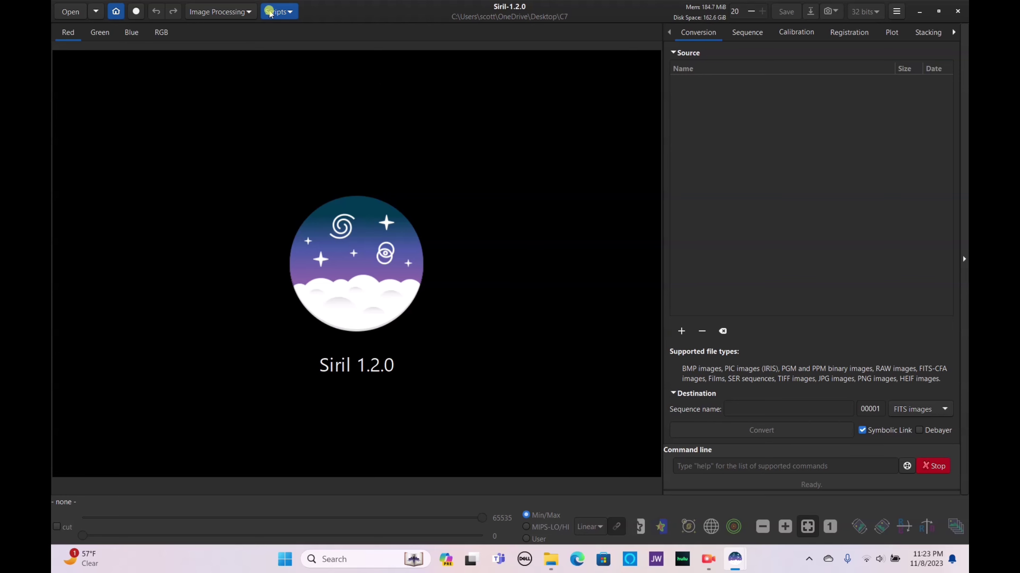
left_click(268, 12)
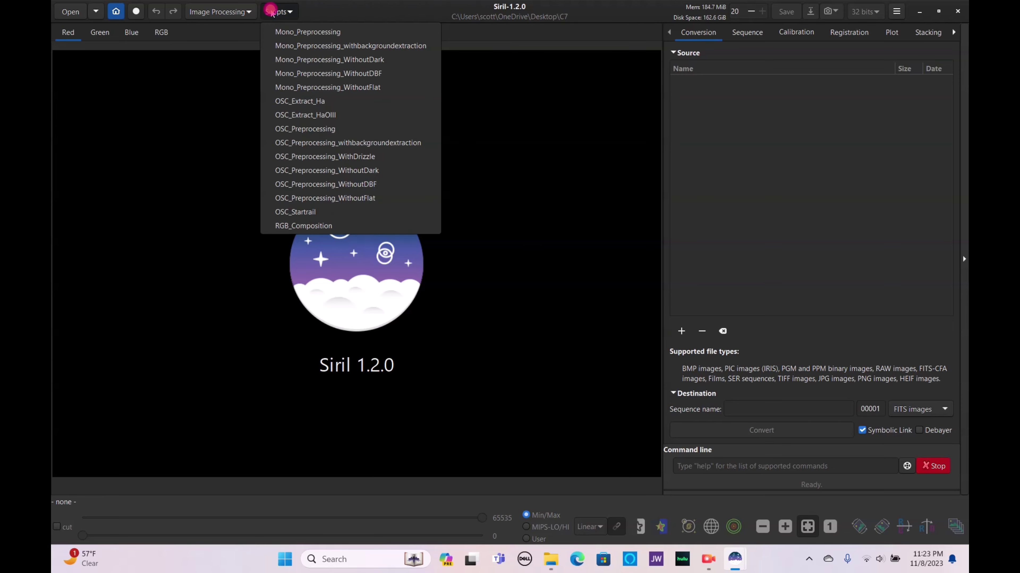
left_click(336, 185)
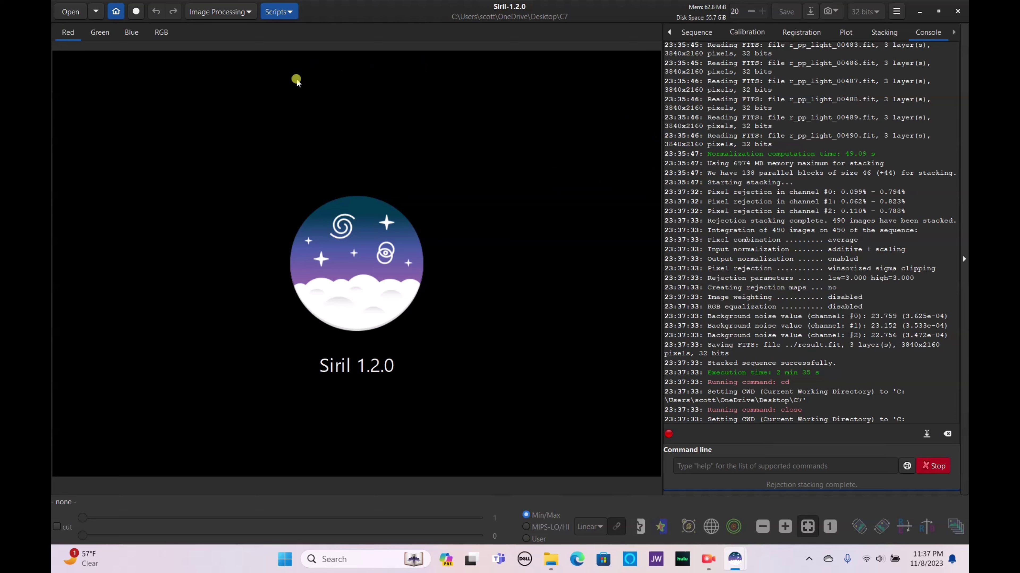
Load result.fit and switch the display mode from Linear to AutoStretch
left_click(71, 12)
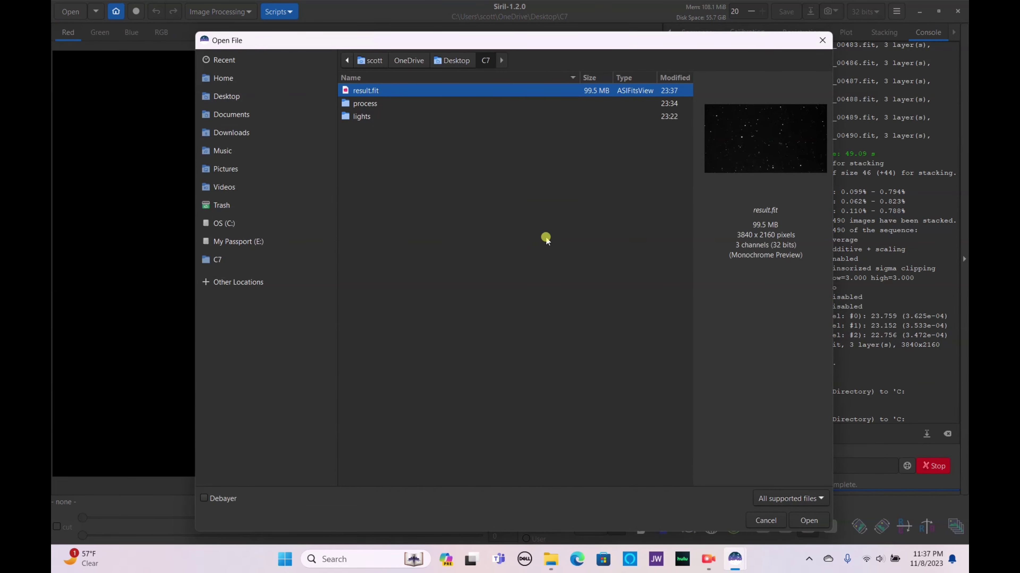
left_click(801, 521)
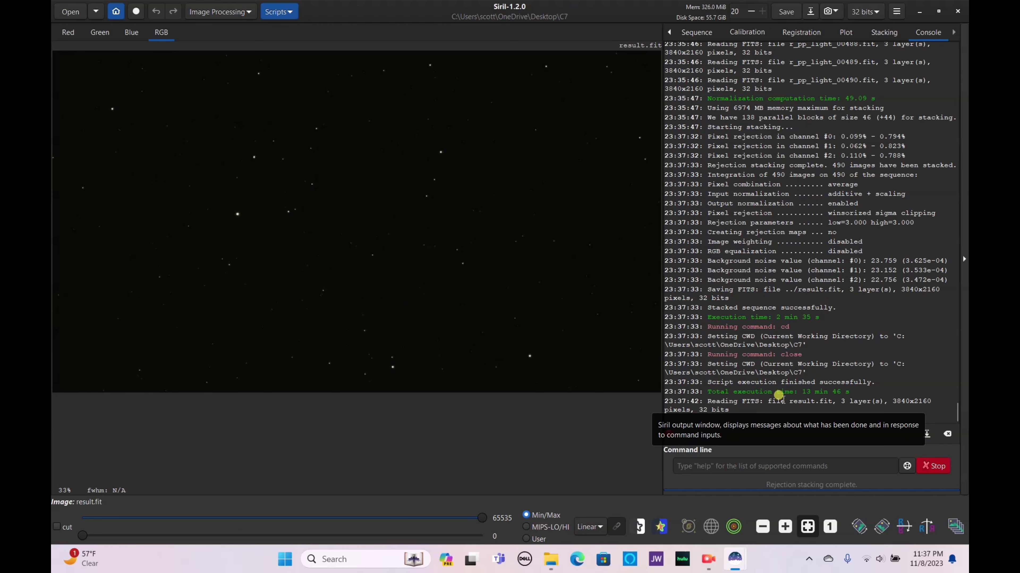
left_click(599, 528)
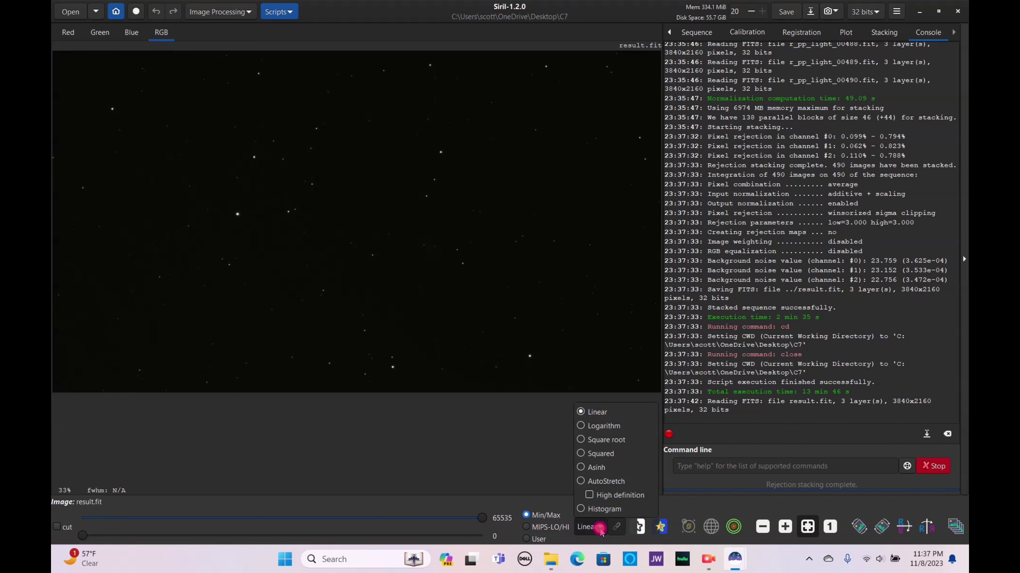
left_click(596, 484)
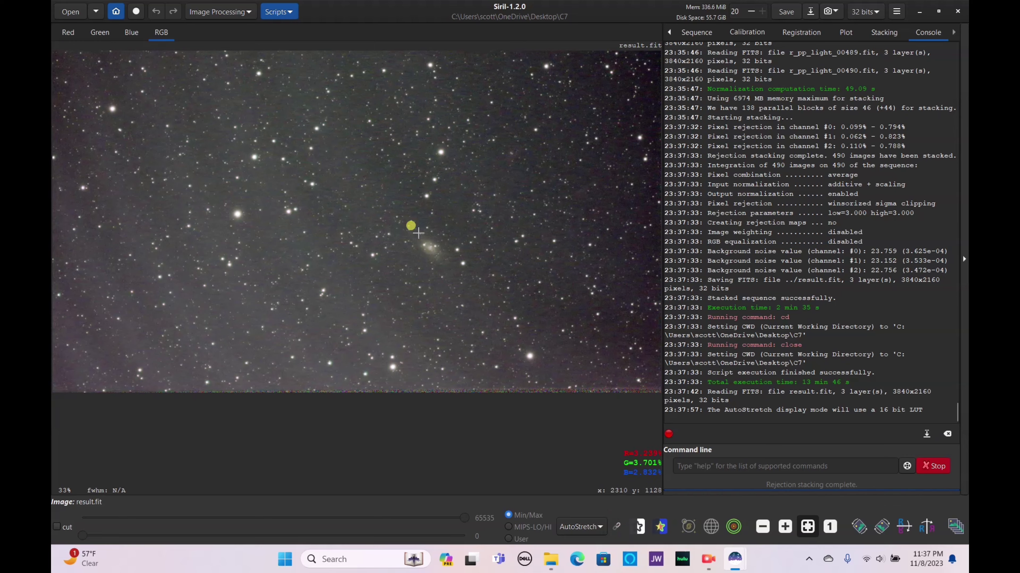
Inspect the stretched galaxy image and fit it to the window
scroll(421, 245, "up", 6)
scroll(426, 260, "down", 2)
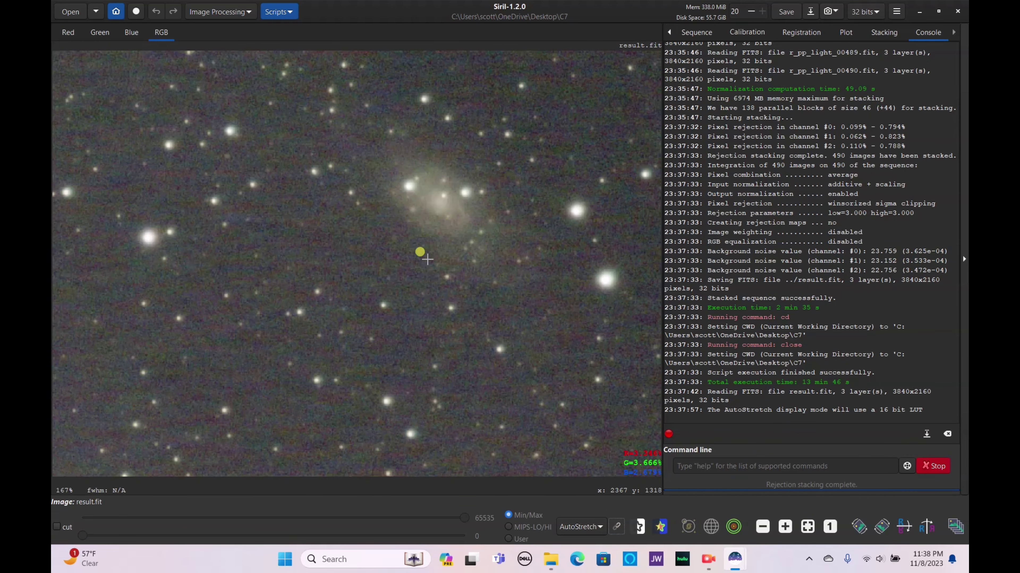
scroll(416, 207, "down", 6)
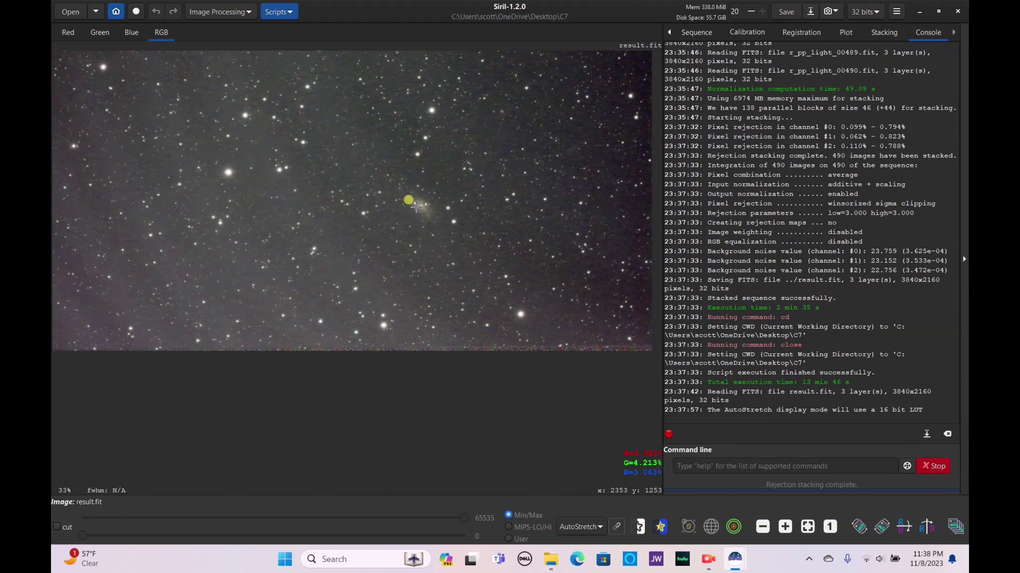
scroll(416, 207, "up", 2)
left_click(808, 527)
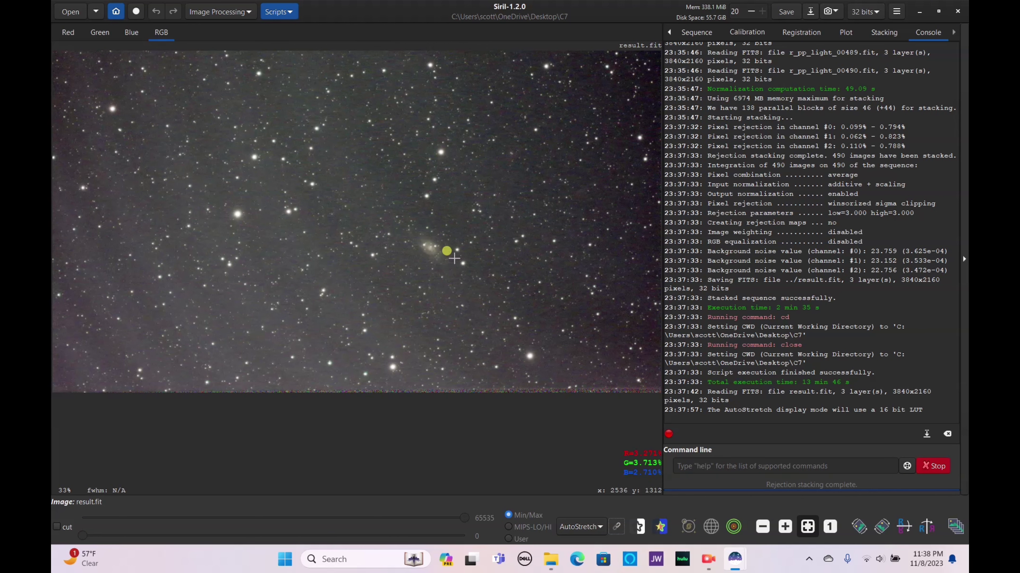
scroll(376, 185, "up", 3)
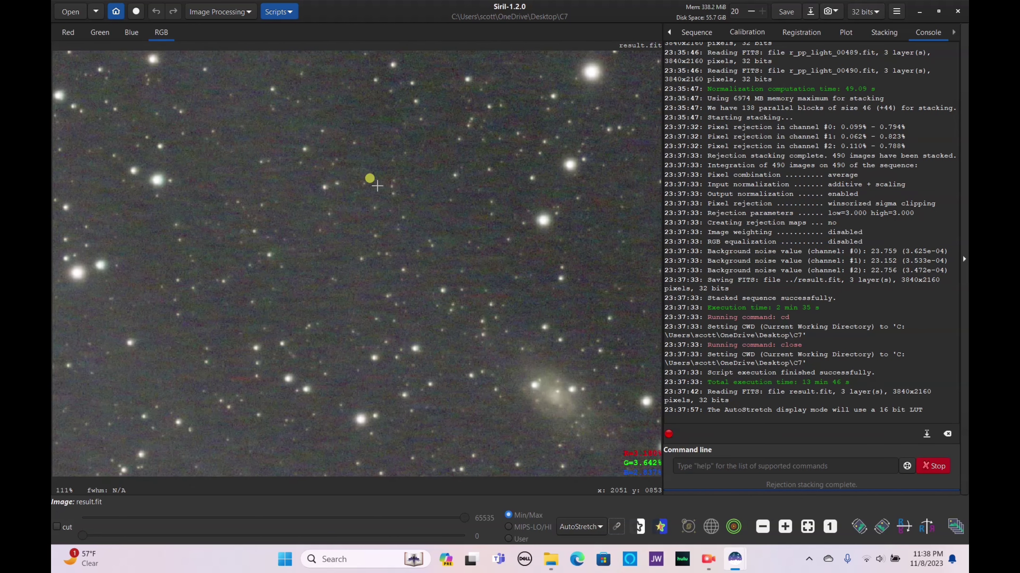
scroll(376, 185, "down", 1)
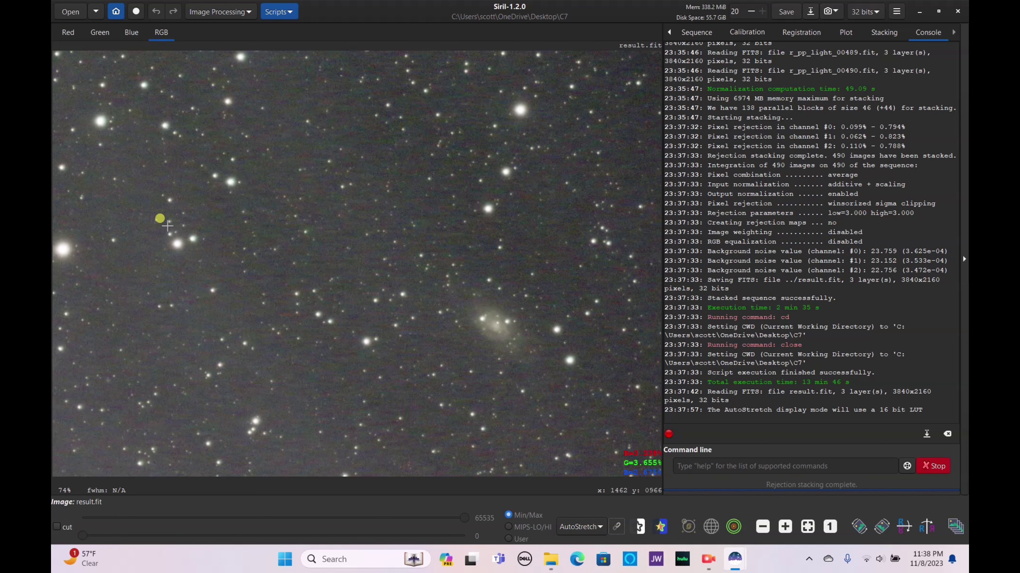
scroll(229, 227, "up", 1)
scroll(229, 227, "down", 2)
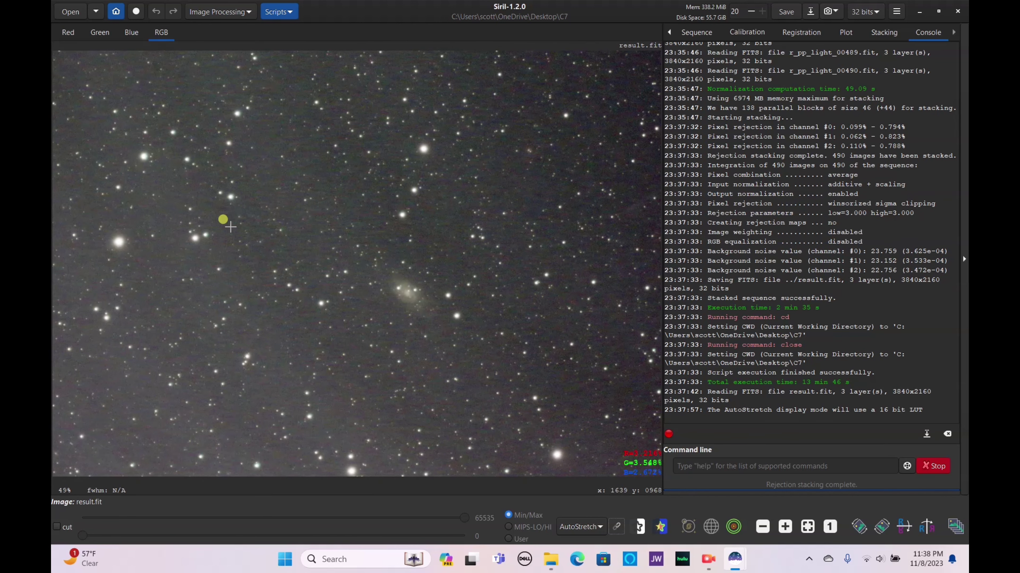
left_click(806, 527)
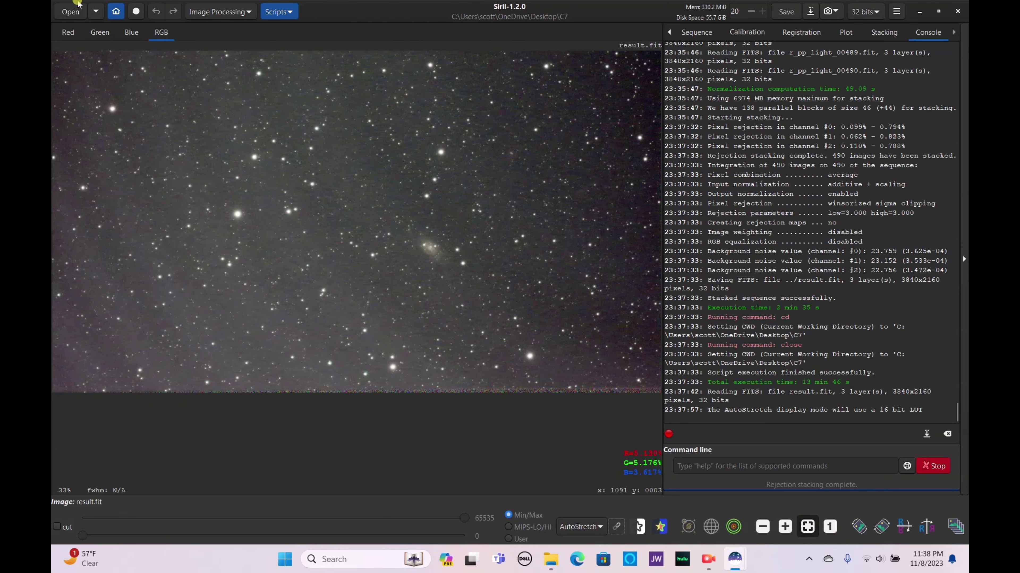
Generate a background sample grid with tolerance 1.72 and 42 samples per line
left_click(200, 12)
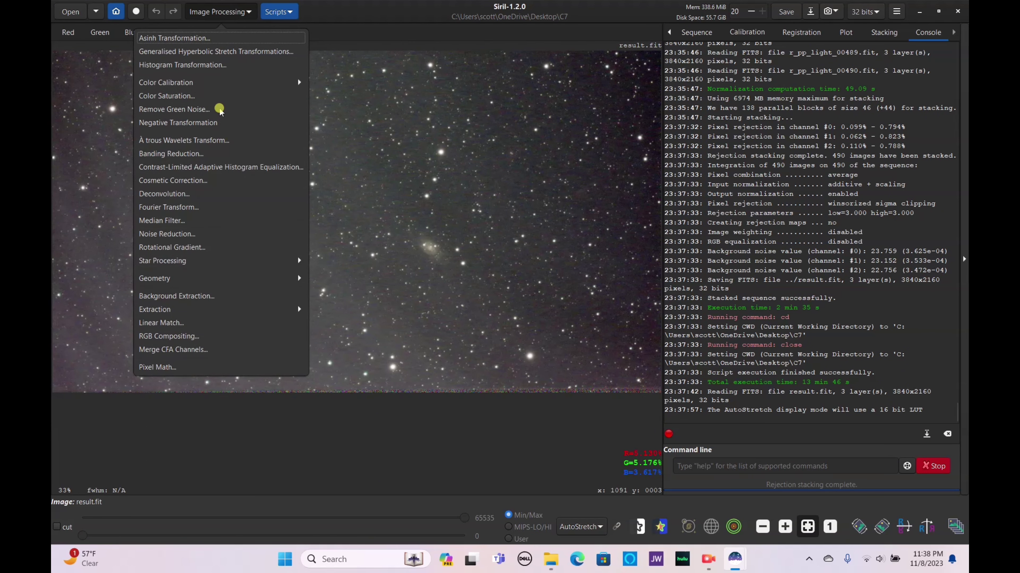
left_click(252, 295)
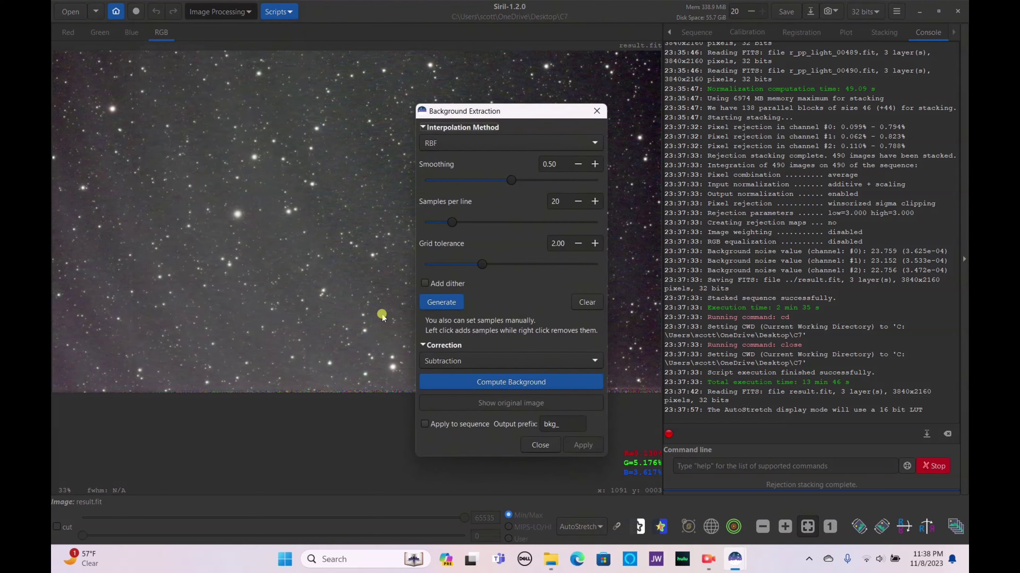
left_click(447, 304)
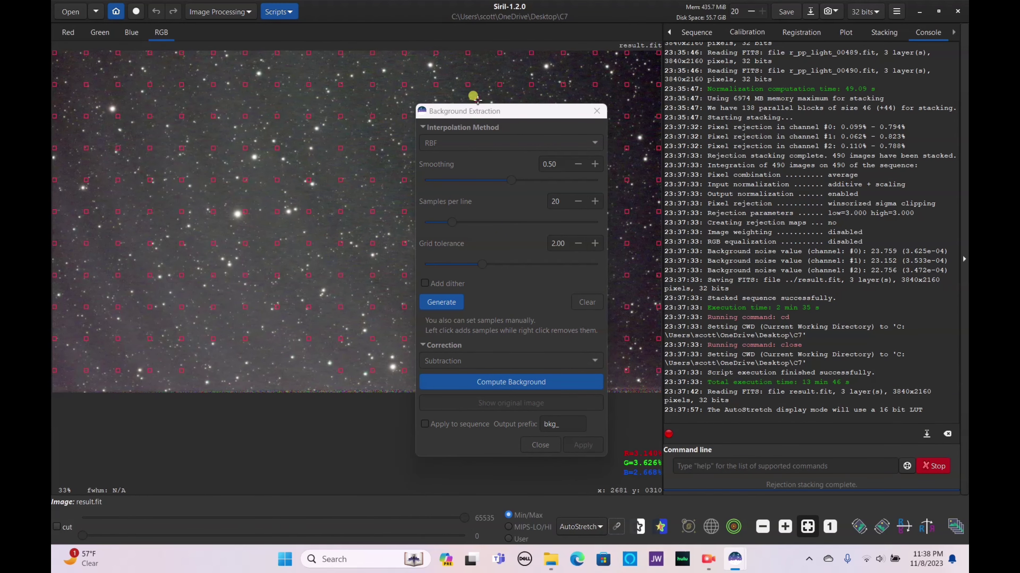
left_click_drag(455, 111, 695, 118)
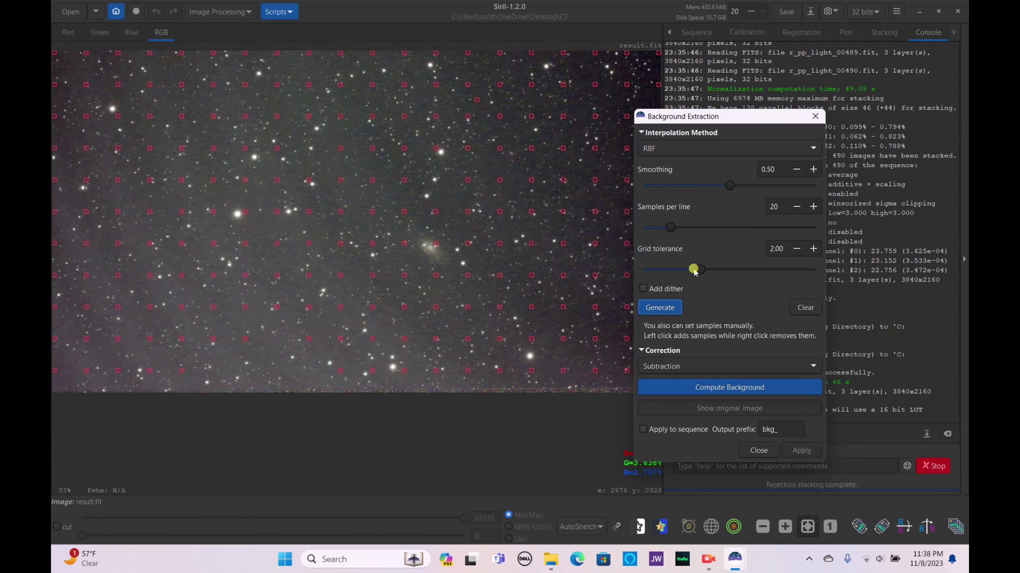
left_click_drag(694, 269, 690, 269)
left_click(675, 309)
left_click_drag(690, 228, 712, 228)
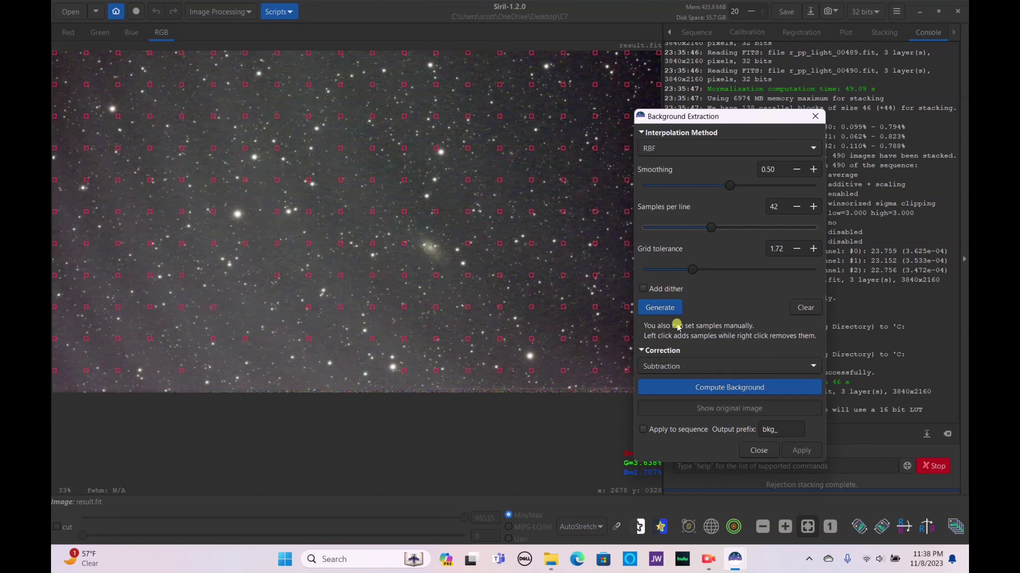
left_click(674, 307)
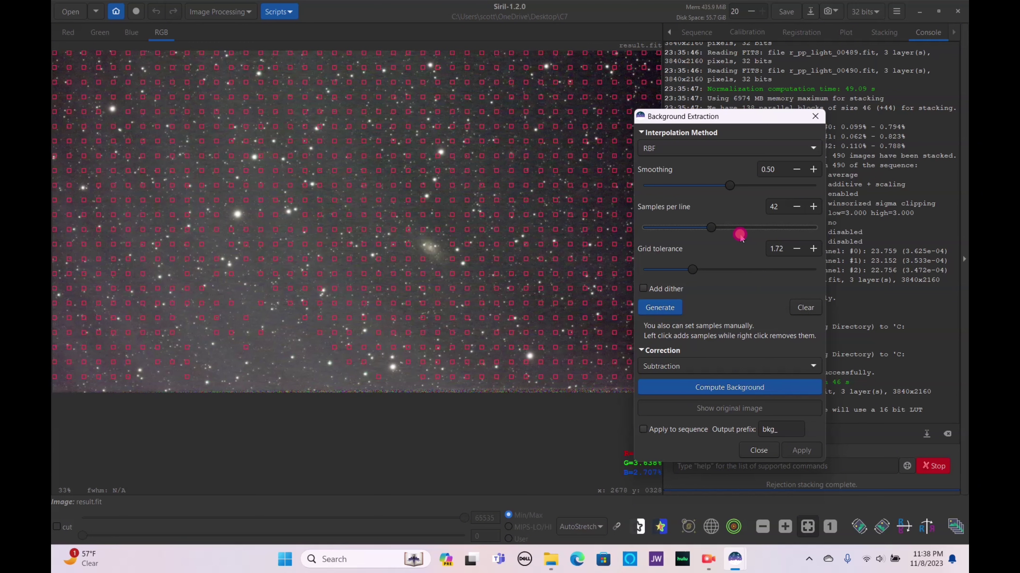
left_click(670, 308)
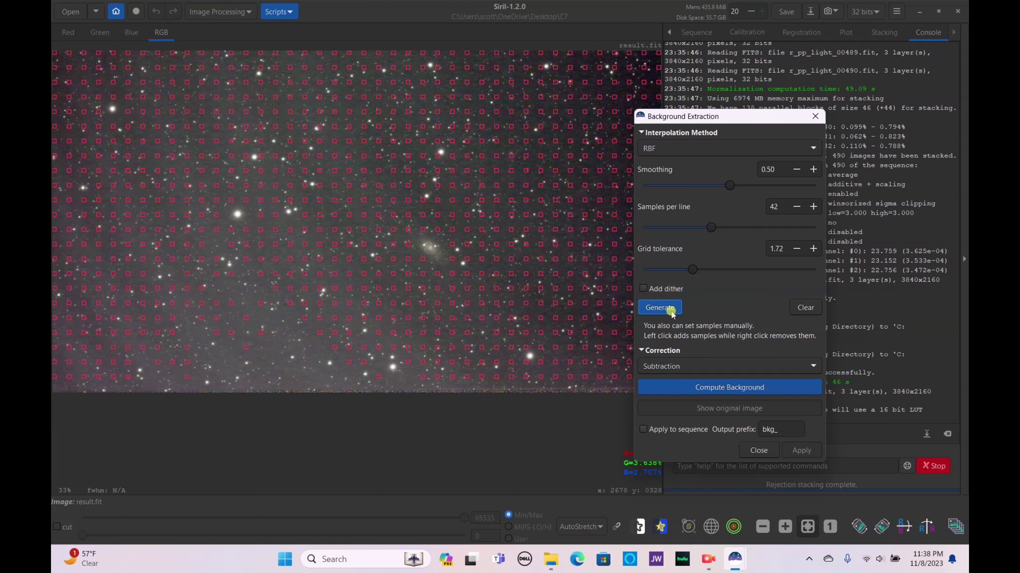
Add 14 manual samples in the lower image, compute the background and apply the subtraction
left_click(279, 366)
left_click(259, 333)
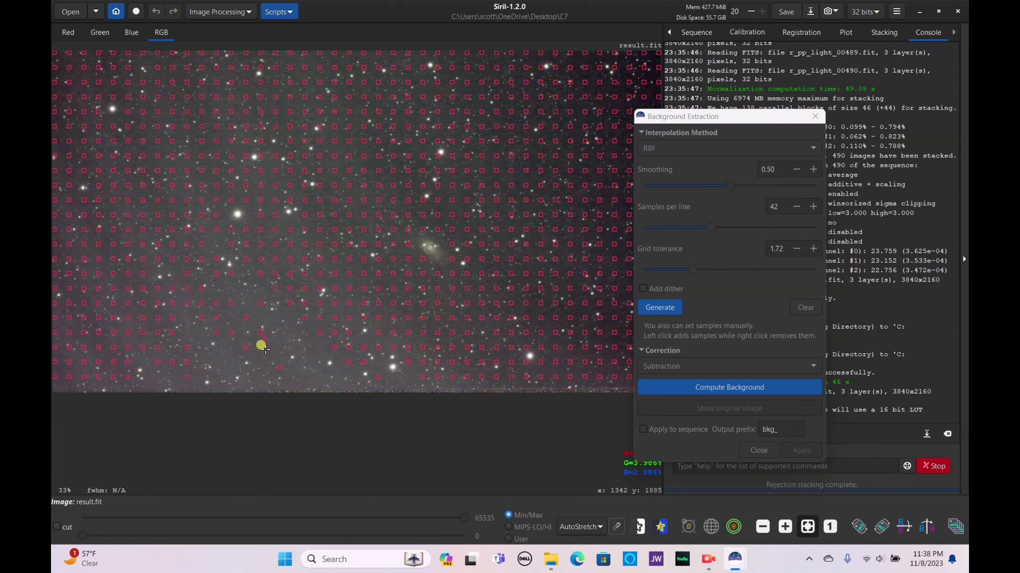
left_click(266, 350)
left_click(225, 363)
left_click(222, 358)
left_click(287, 354)
left_click(282, 330)
left_click(249, 313)
left_click(260, 316)
left_click(287, 387)
left_click(291, 374)
left_click(329, 377)
left_click(315, 359)
left_click(317, 352)
left_click(794, 380)
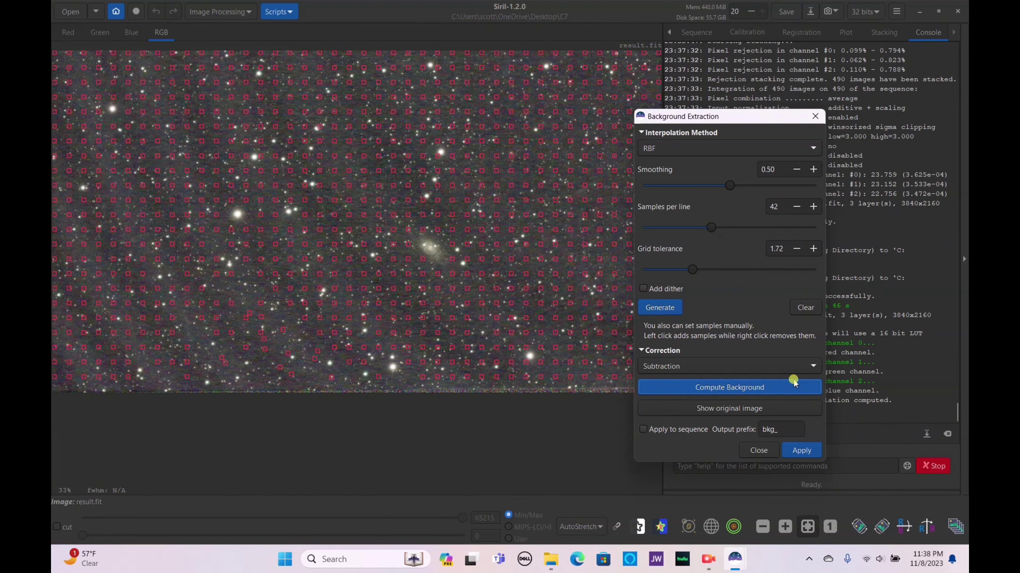
left_click(797, 454)
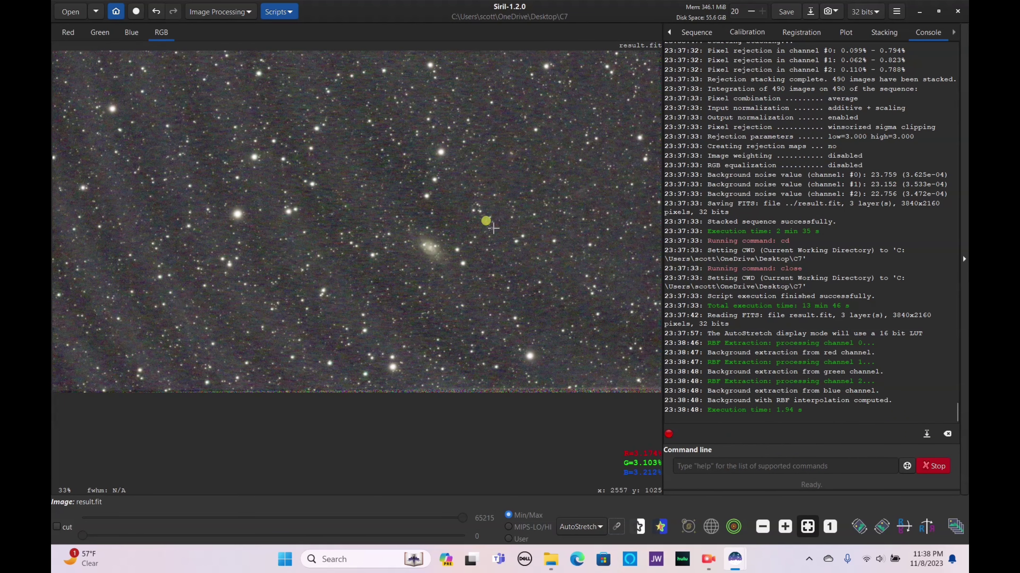
Remove green noise from the image with Average Neutral
left_click(205, 12)
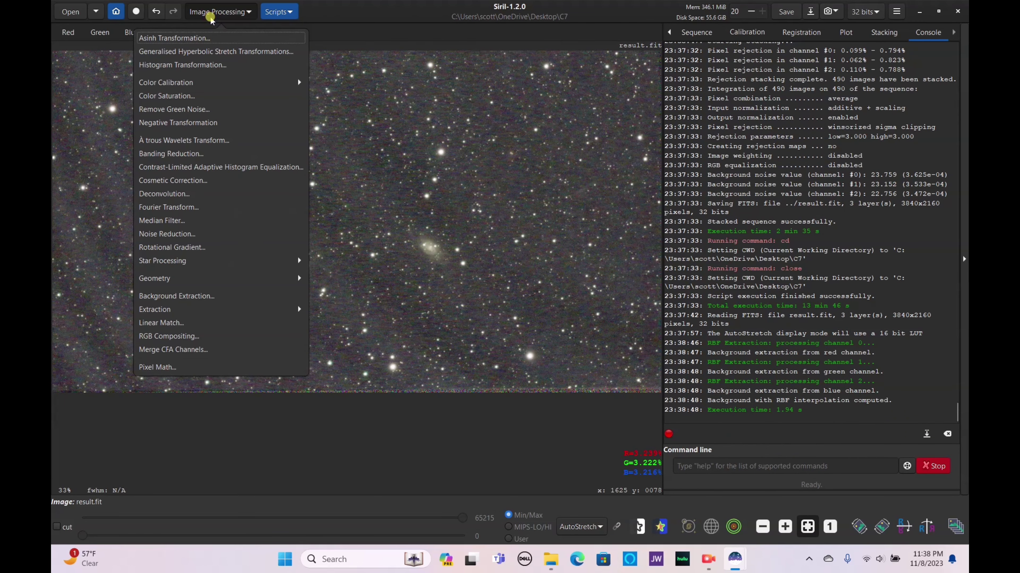
left_click(205, 108)
left_click(584, 325)
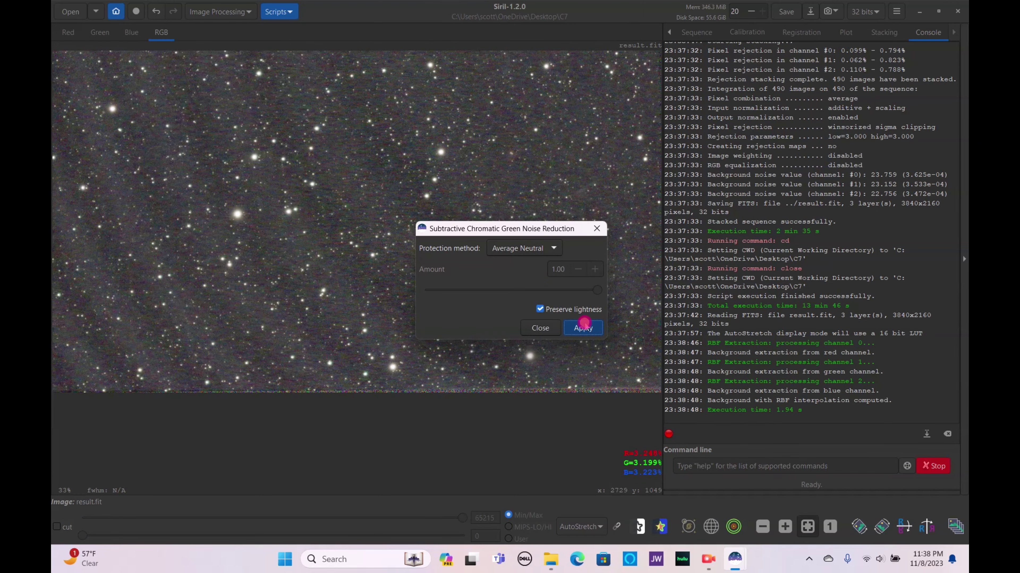
left_click(540, 326)
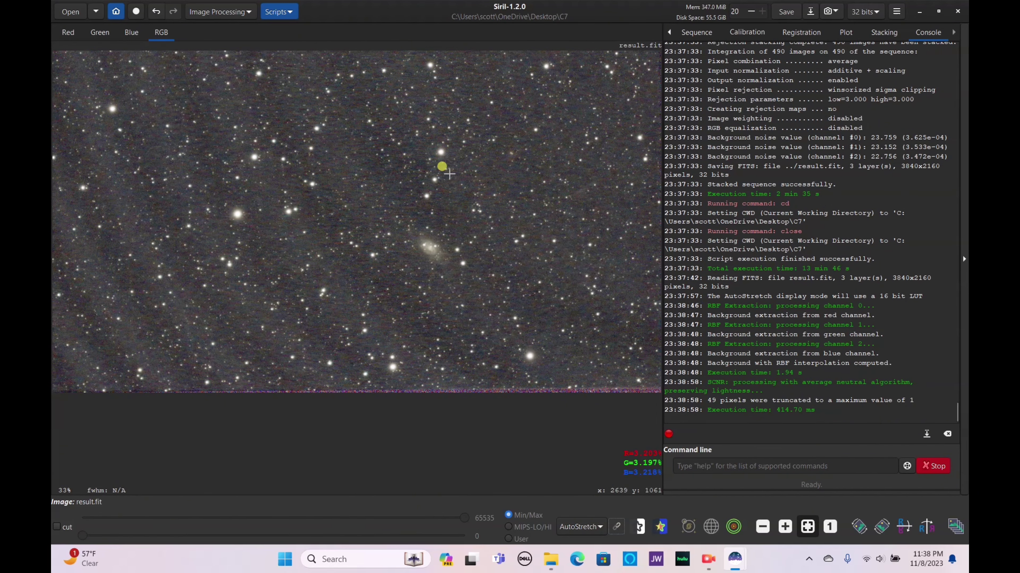
left_click(238, 12)
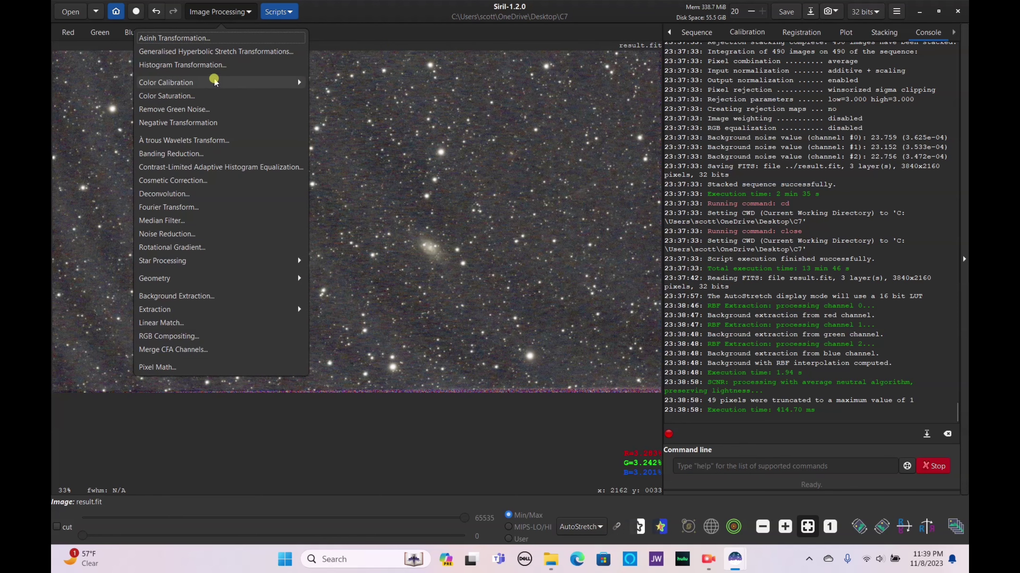
left_click(221, 81)
Search Photometric Color Calibration for C7, Caldwell 7 and C 7, finding no object, then minimize Siril
left_click(214, 70)
left_click(428, 138)
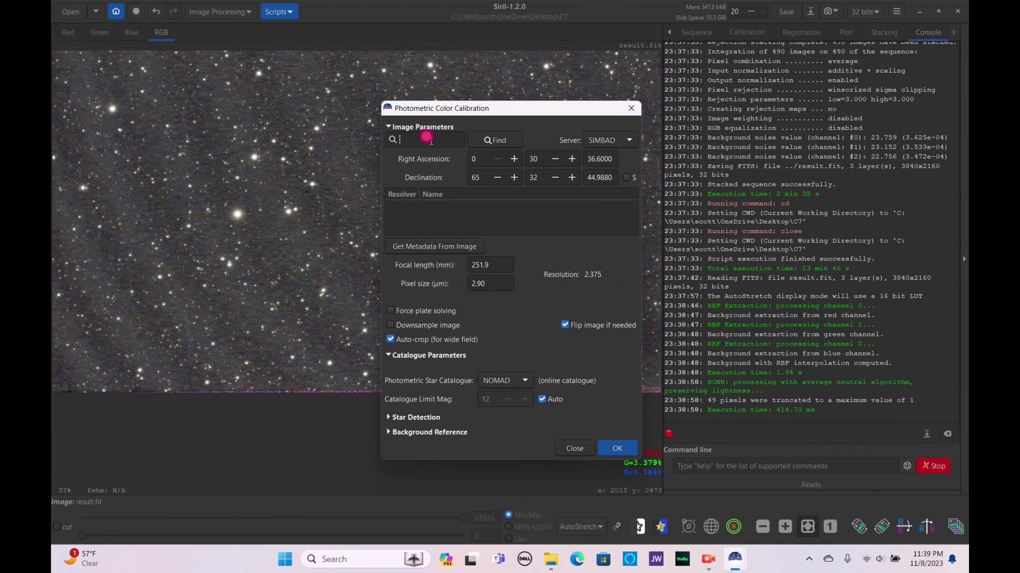
type("C7")
left_click(503, 136)
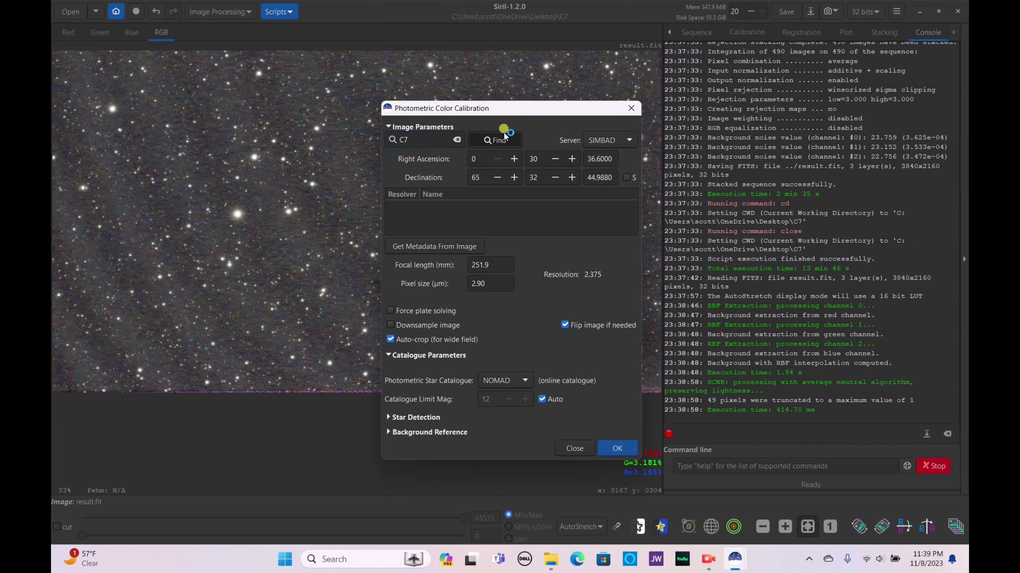
left_click(418, 140)
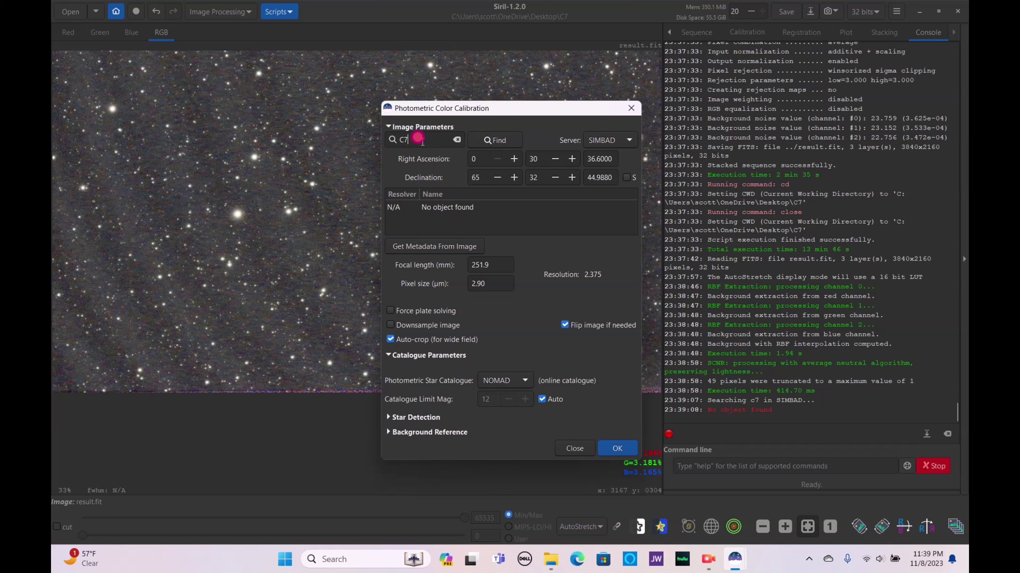
key("BackSpace")
type("aldwell 87")
key("Return")
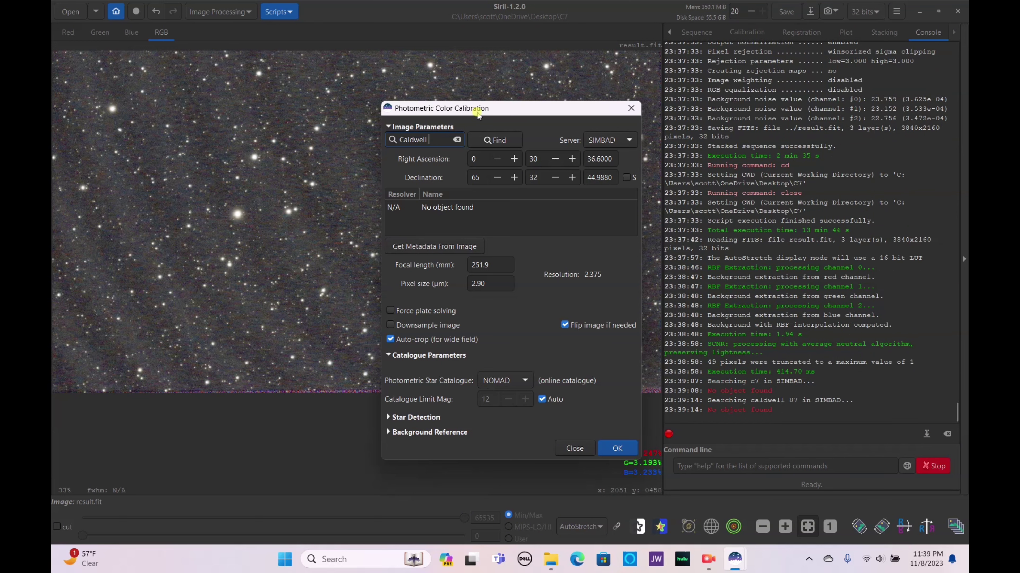
key("Return")
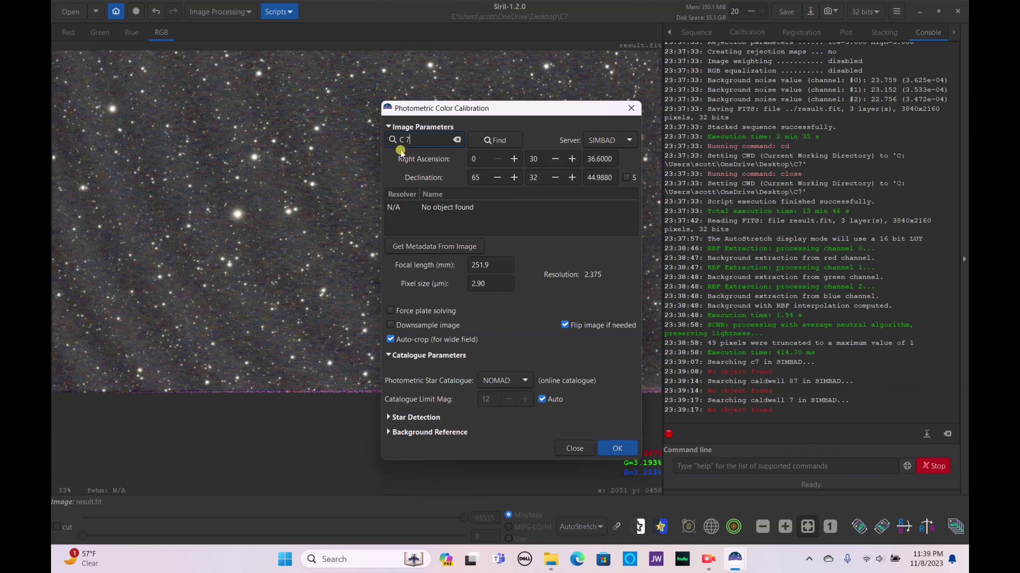
key("Return")
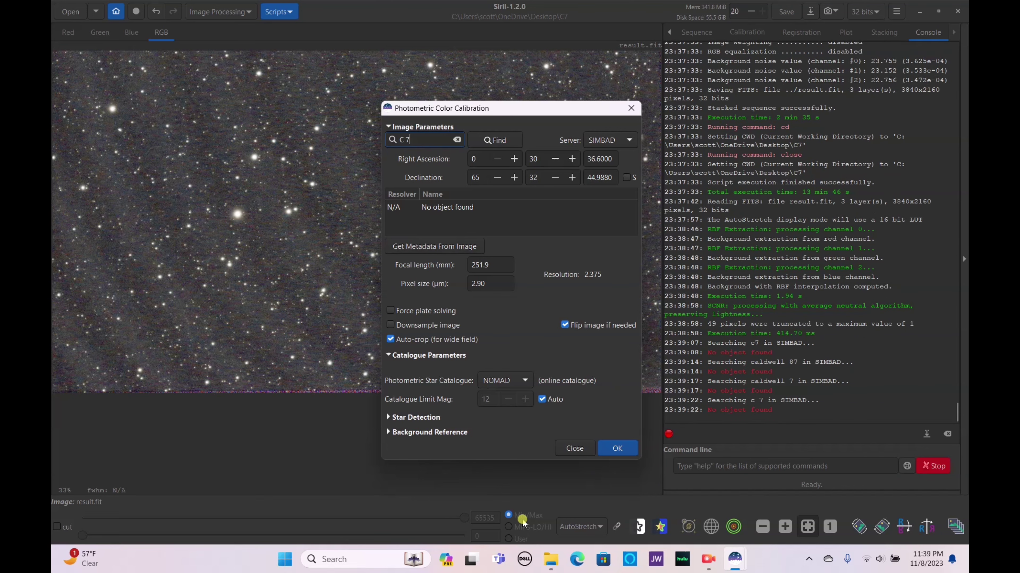
left_click(919, 11)
Search Google in Chrome for 'Caldwell 7', identifying it as galaxy NGC 2403
left_click(121, 82)
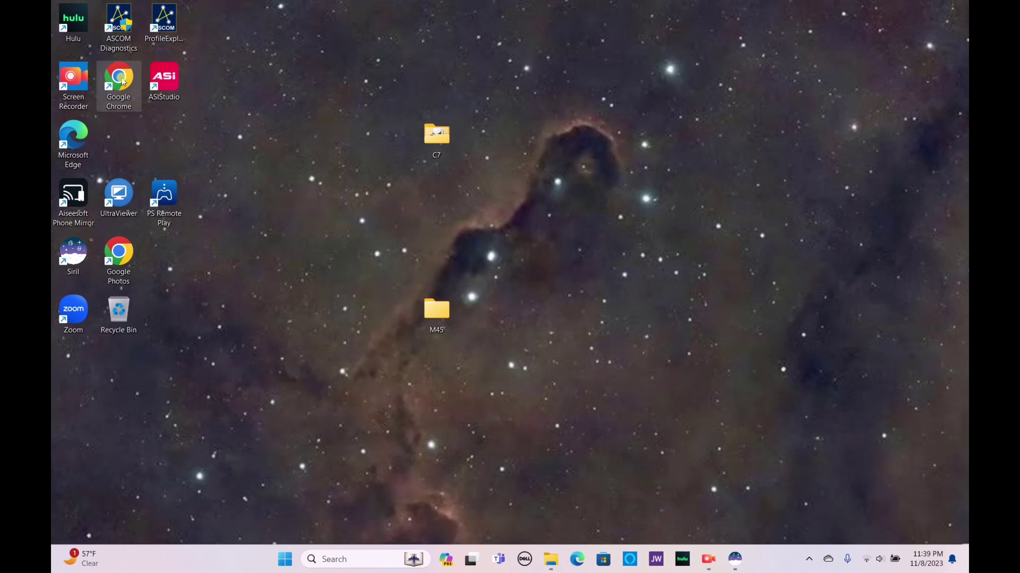
left_click(507, 323)
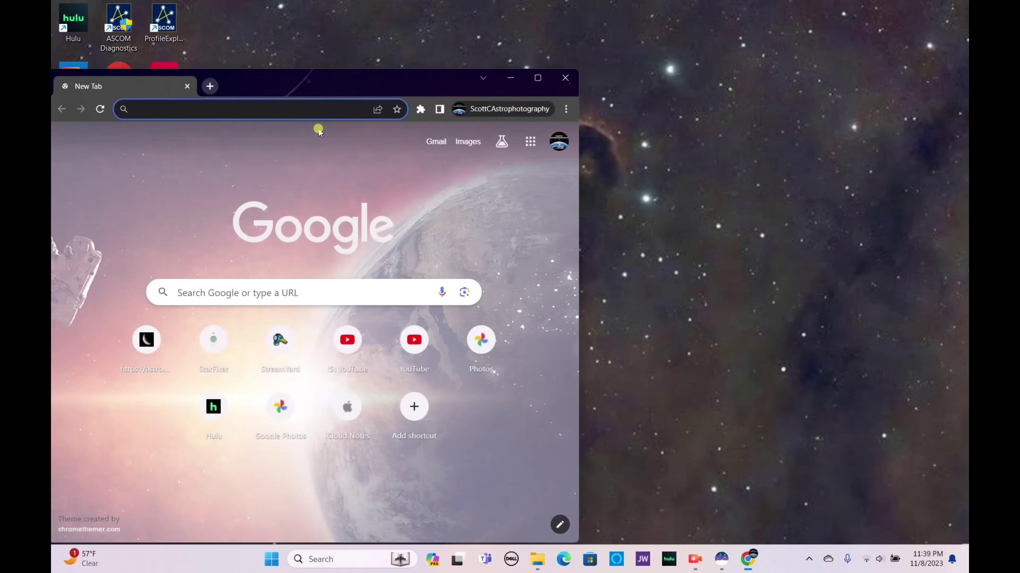
type("Caldwell 7")
key("Return")
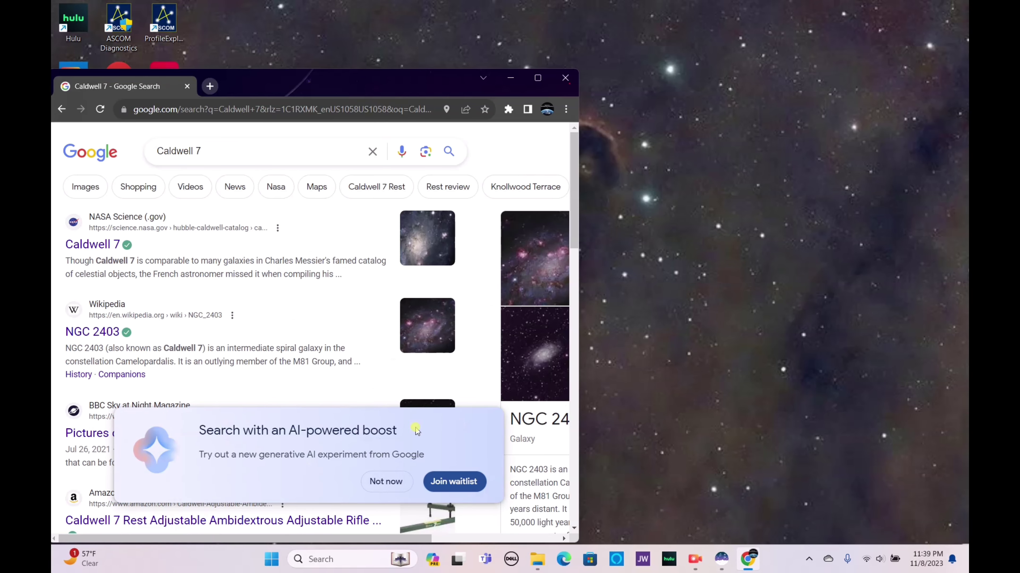
left_click(722, 558)
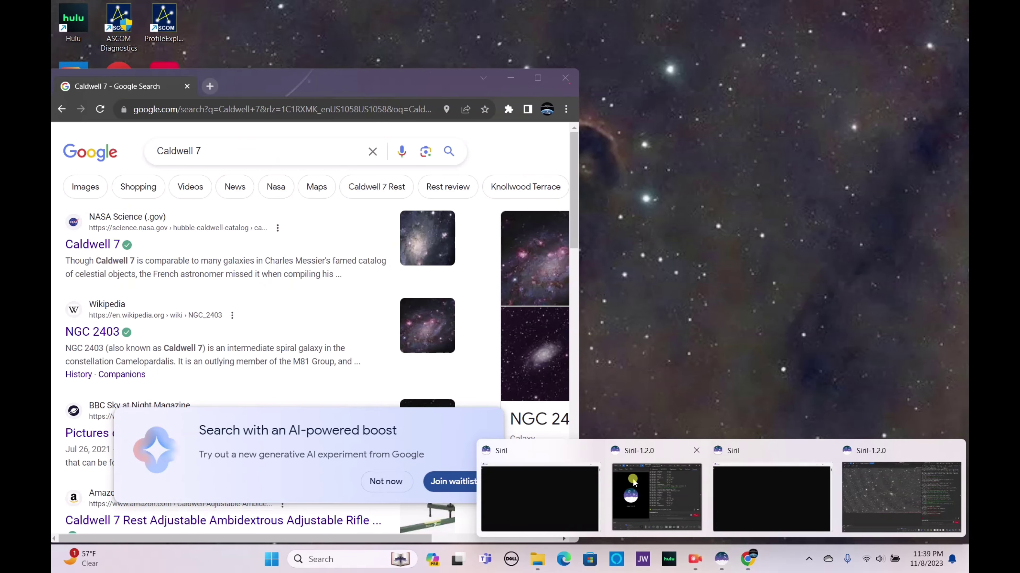
Run Photometric Color Calibration with NGC 2403 as the target, succeeding on 139 stars
left_click(903, 498)
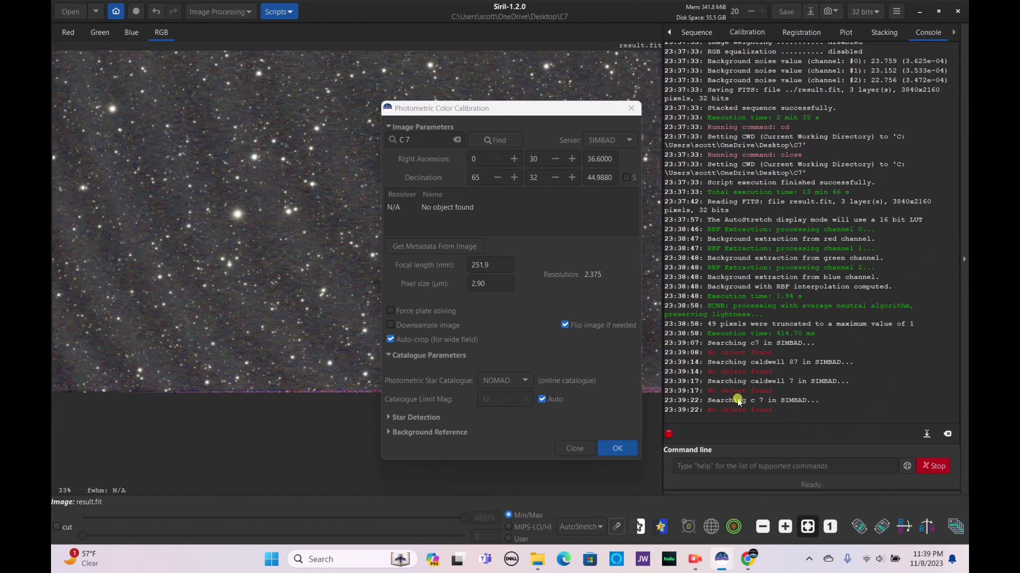
left_click(441, 139)
key("BackSpace")
key("BackSpace")
key("BackSpace")
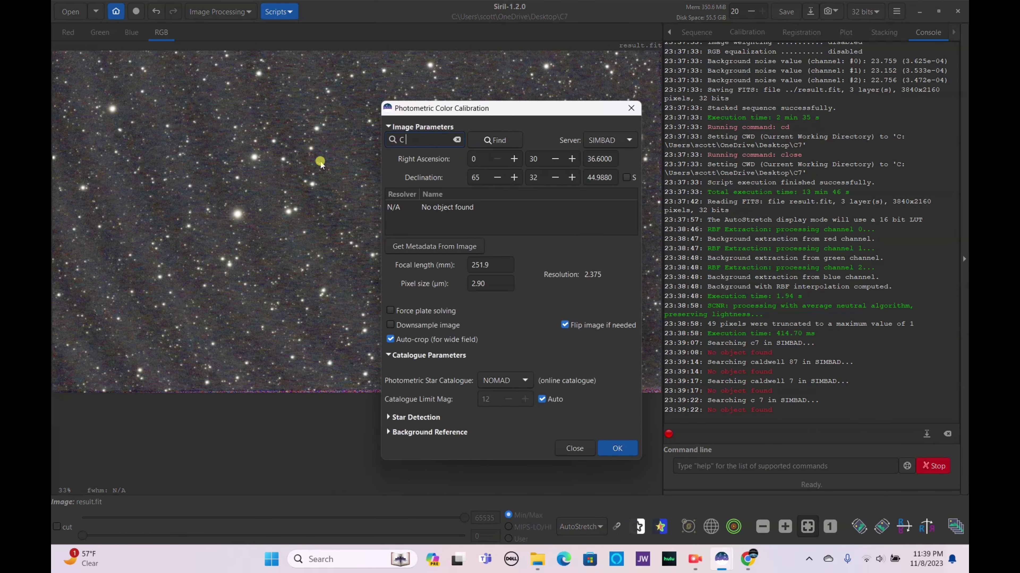
type("NGC 2403")
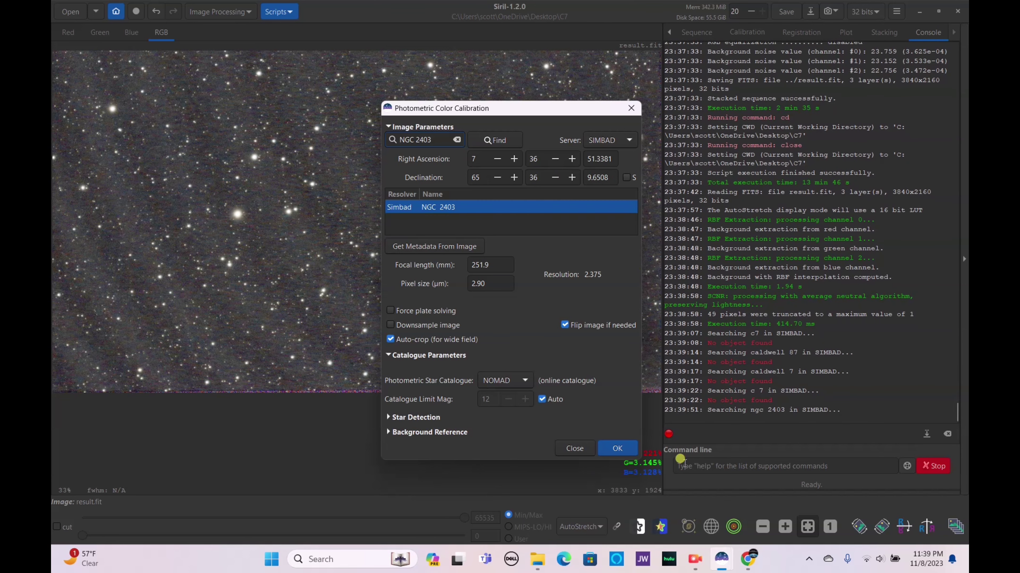
left_click(618, 449)
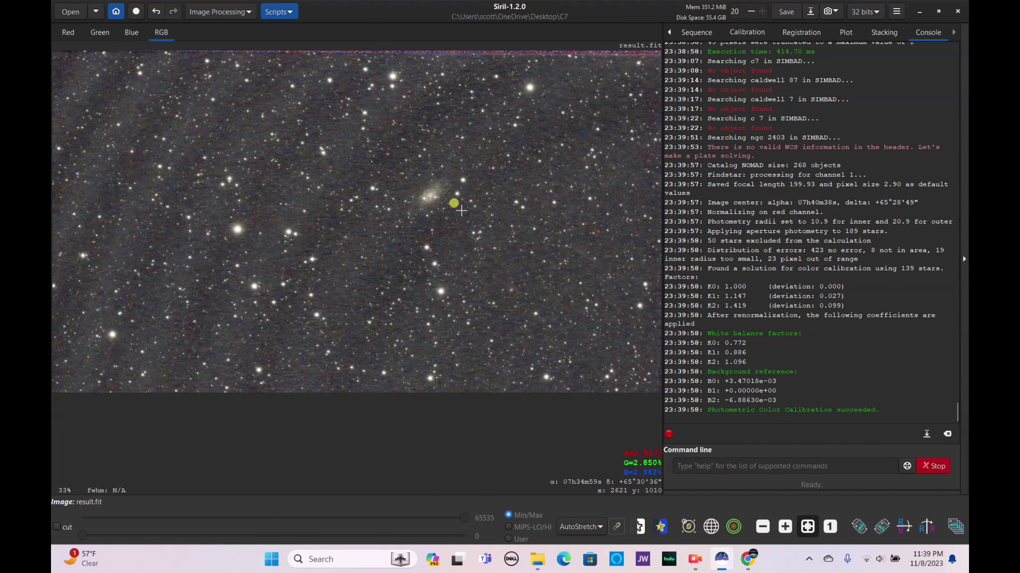
Switch the display stretch mode to Linear
left_click(224, 11)
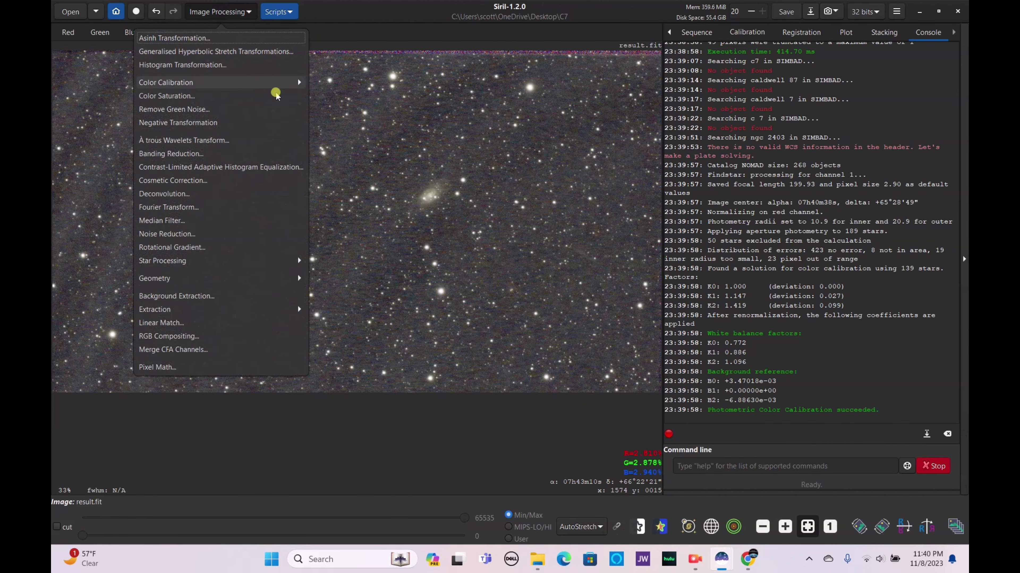
left_click(578, 527)
left_click(578, 527)
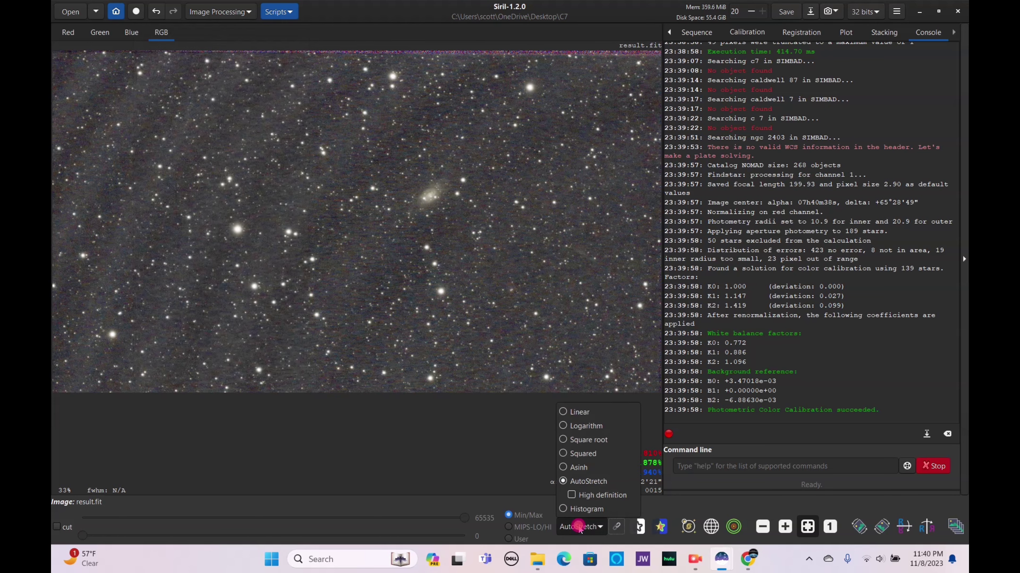
left_click(564, 414)
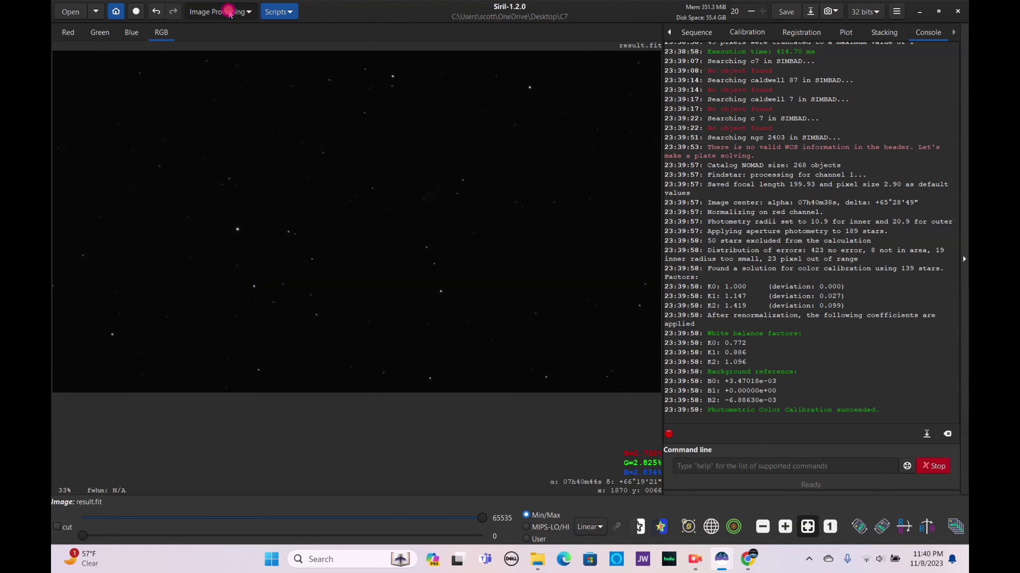
Remove stars with StarNet, producing starless_result.fit and a star mask
left_click(229, 11)
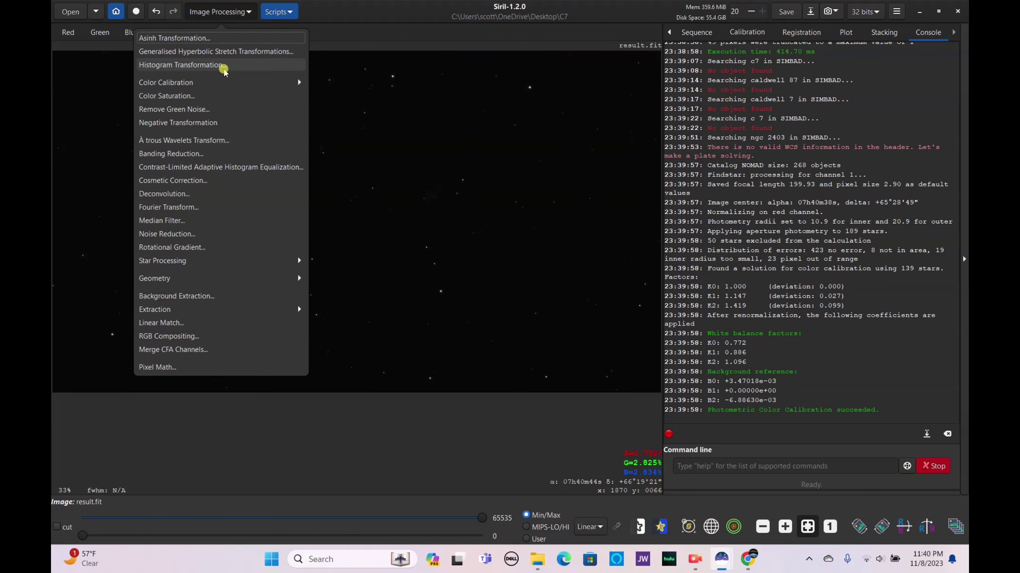
left_click(194, 266)
left_click(197, 53)
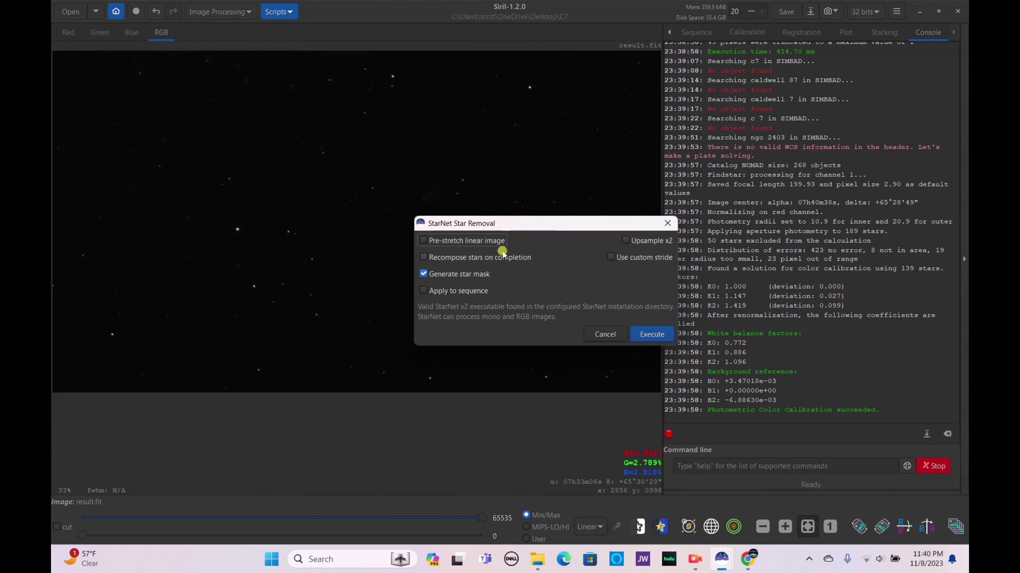
left_click(652, 334)
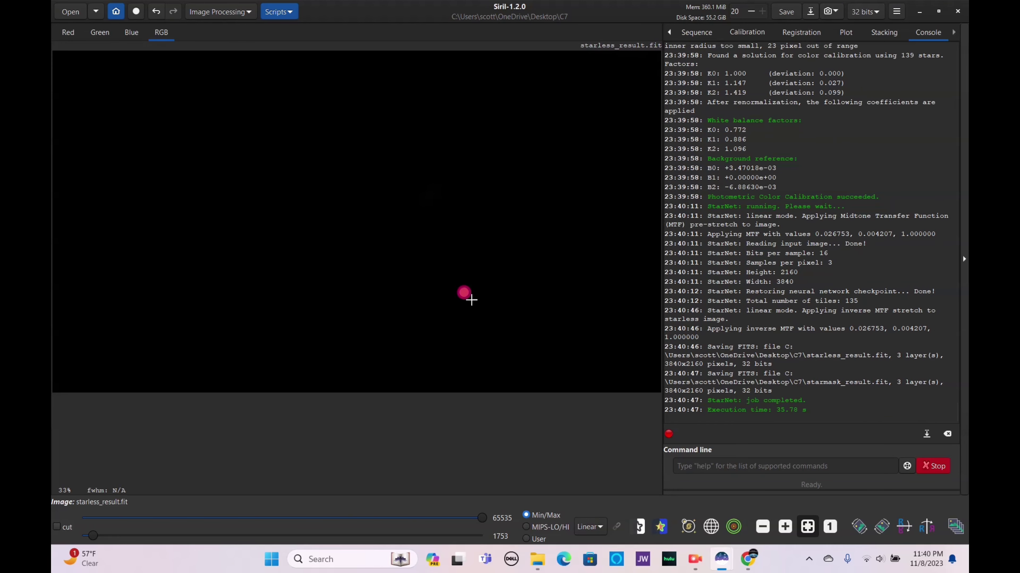
left_click(219, 12)
Apply a Generalised Hyperbolic Stretch with symmetry point at the histogram peak and stretch factor 3.379
left_click(220, 51)
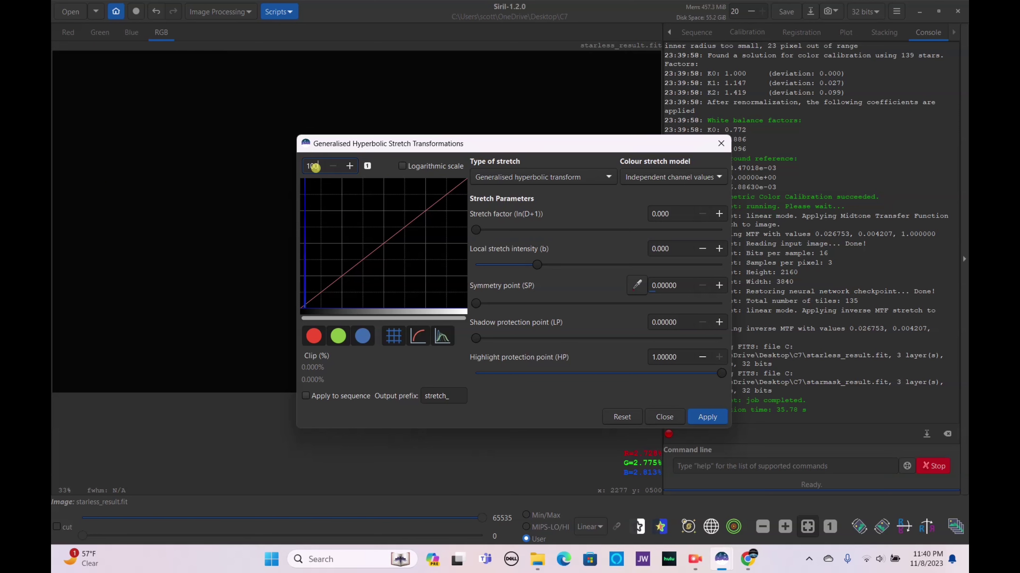
key("Return")
left_click_drag(314, 323, 316, 323)
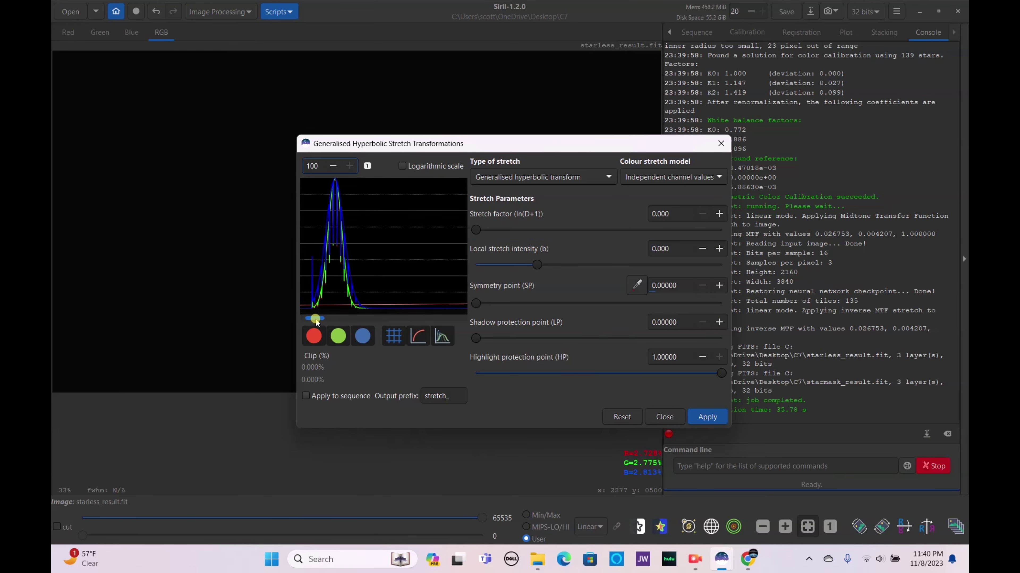
left_click(326, 244)
left_click_drag(532, 235, 571, 225)
left_click_drag(560, 144, 584, 290)
left_click(586, 373)
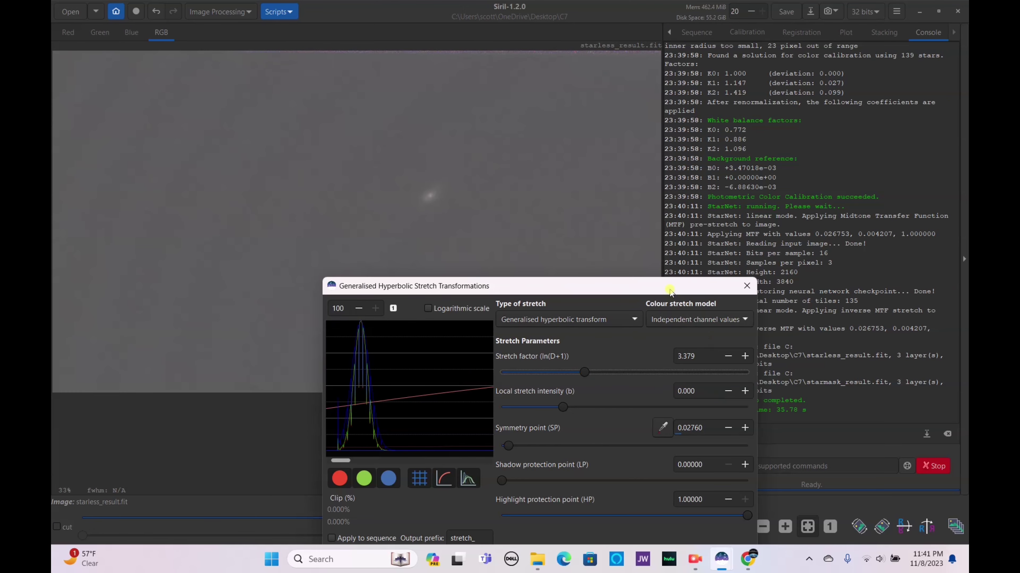
left_click_drag(670, 290, 652, 215)
left_click(716, 484)
Apply a linear black-point shift of 0.23438 to darken the background
left_click(584, 246)
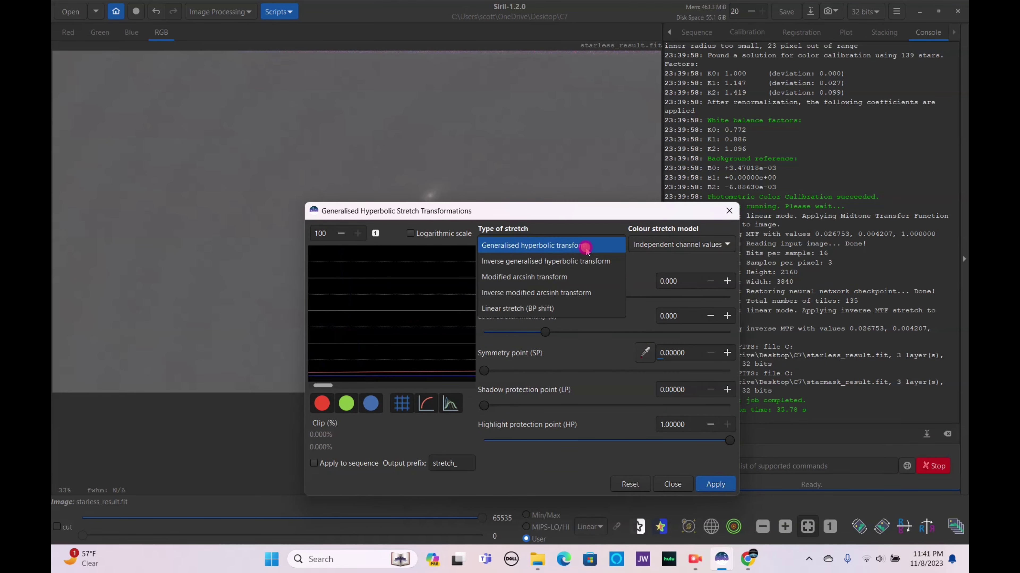
left_click(534, 306)
left_click_drag(532, 304, 547, 298)
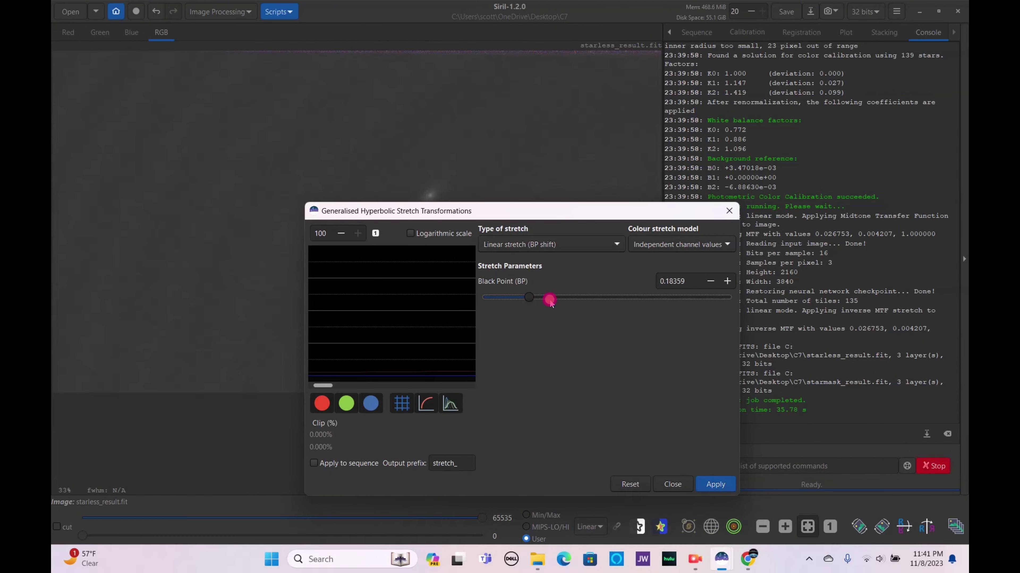
left_click_drag(512, 217, 364, 235)
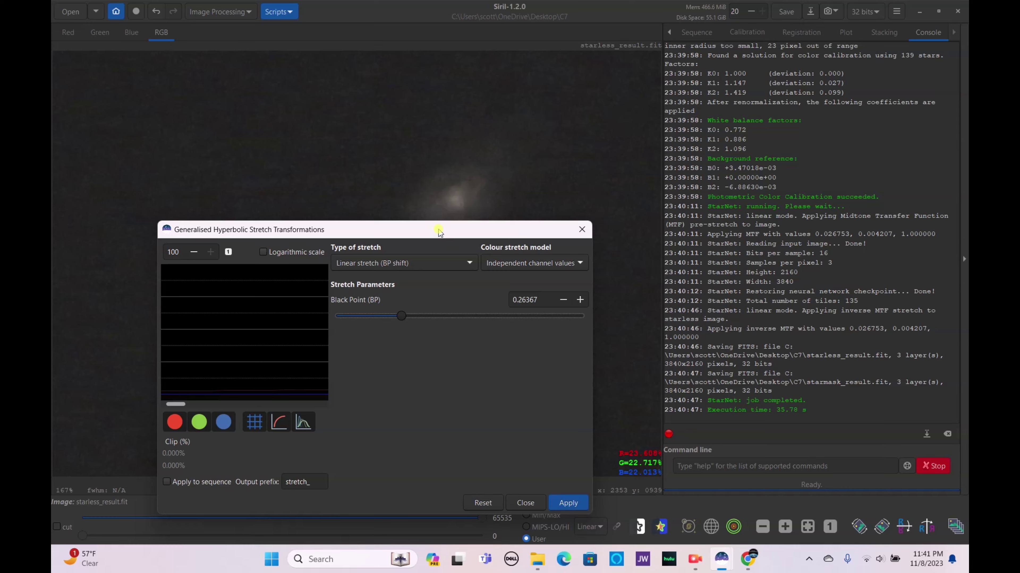
left_click_drag(439, 232, 370, 296)
left_click(356, 380)
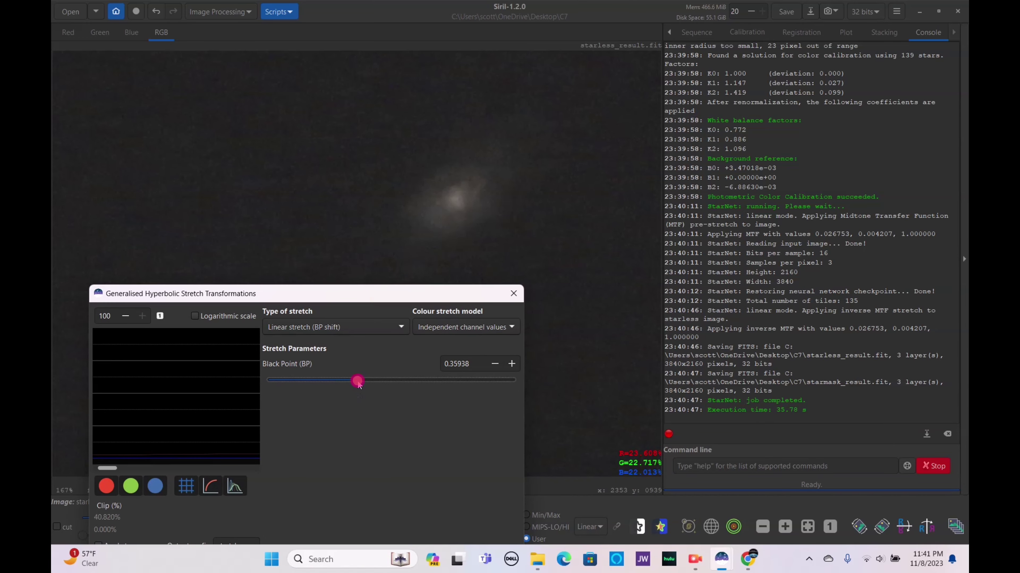
left_click(325, 380)
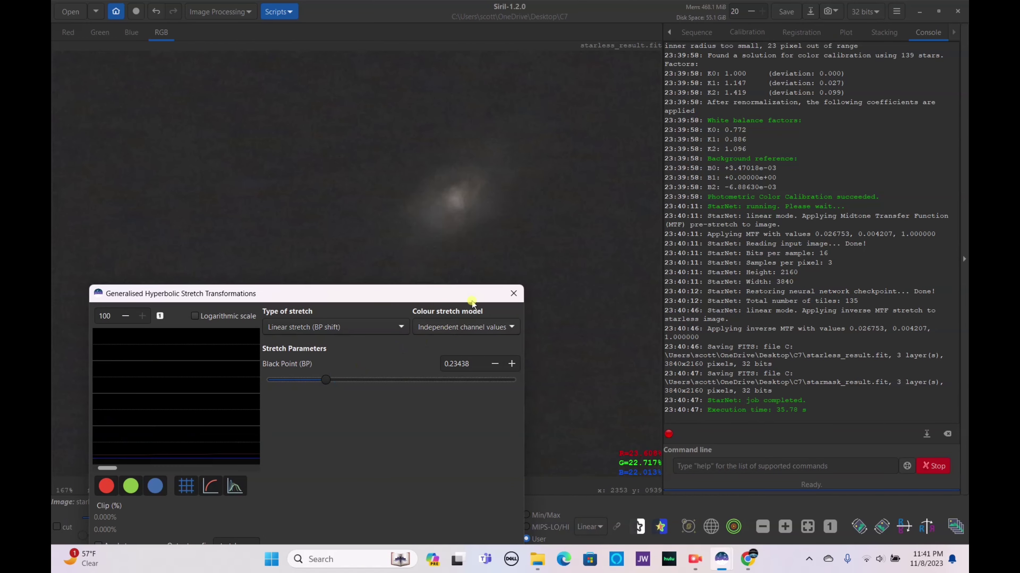
left_click_drag(455, 298, 502, 232)
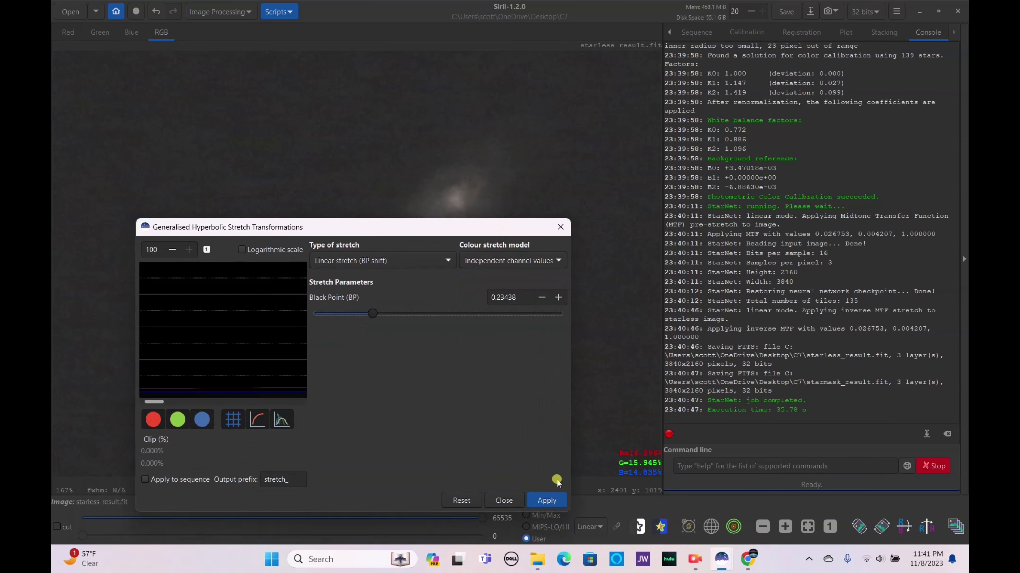
left_click(548, 501)
Apply a second hyperbolic stretch with symmetry point sampled on the galaxy and stretch factor 0.781
left_click(392, 260)
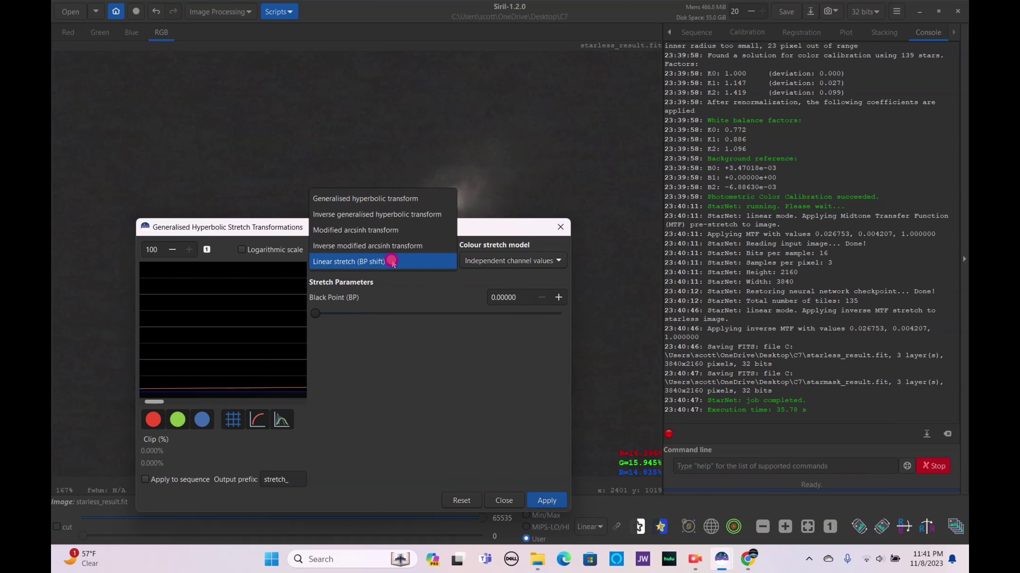
left_click(387, 202)
left_click(439, 173)
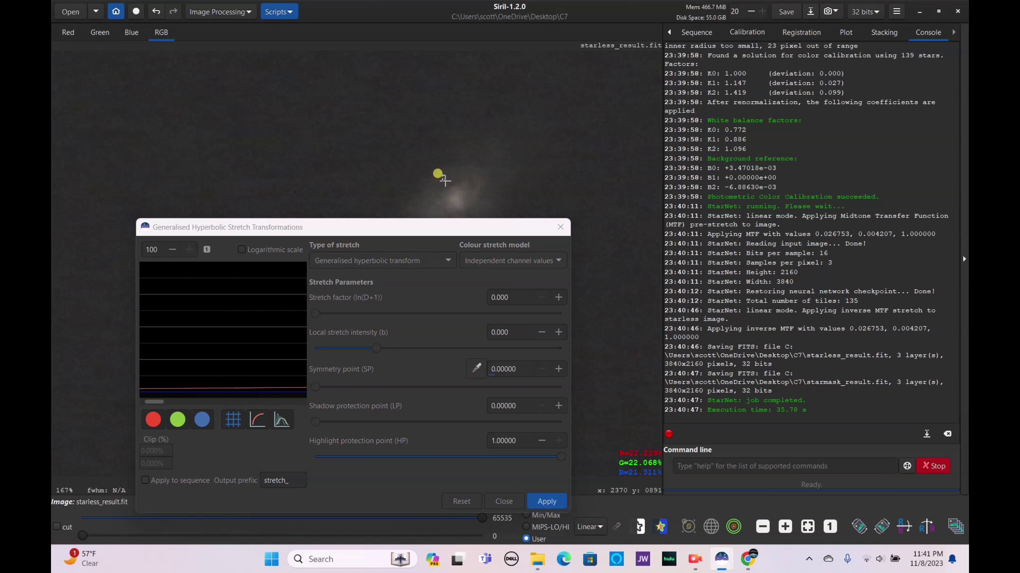
left_click(465, 369)
left_click(368, 309)
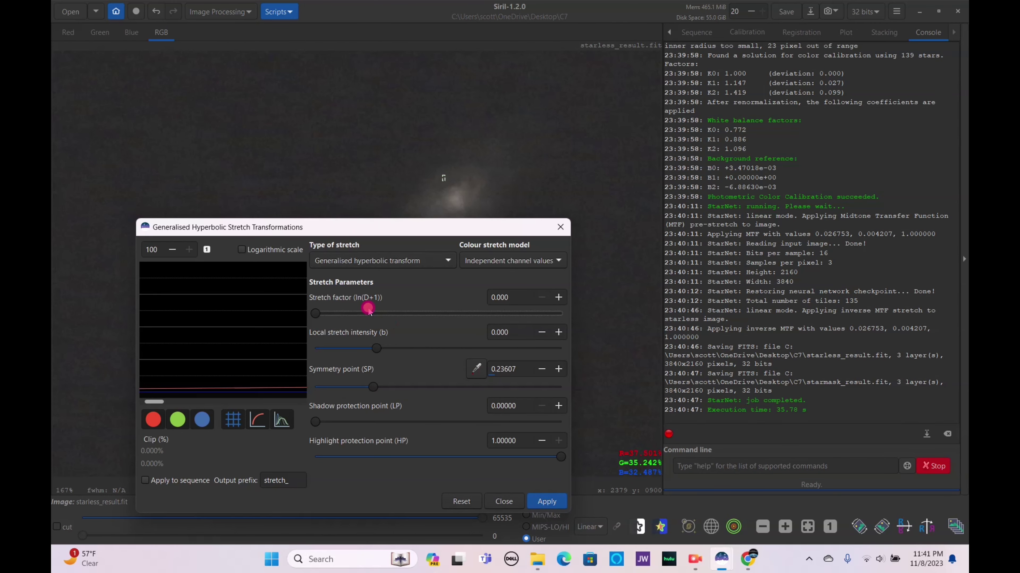
left_click_drag(336, 316, 335, 314)
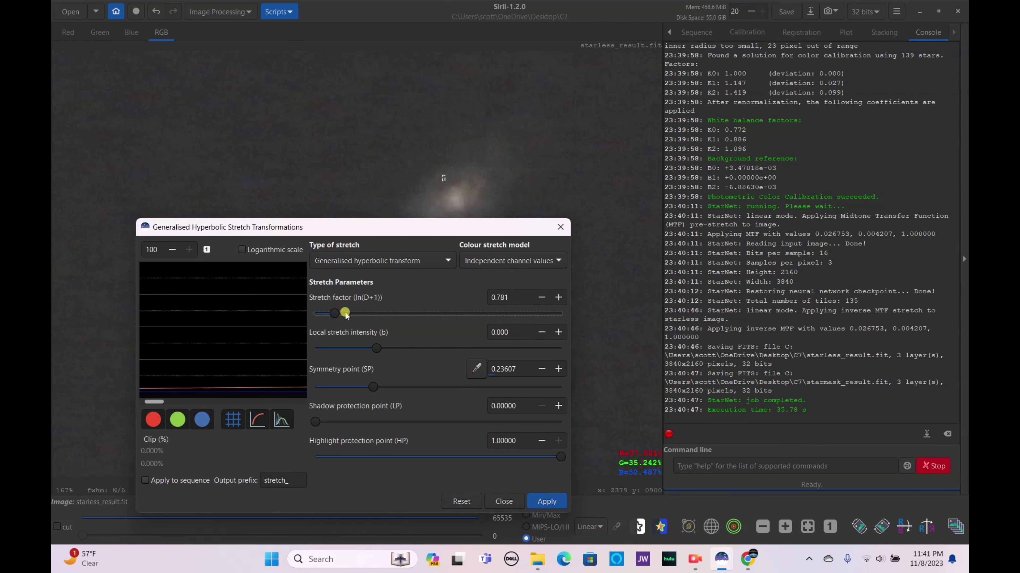
left_click(546, 504)
Try a 0.09570 linear black point, close the stretch tool, and fit the image to view
left_click(453, 269)
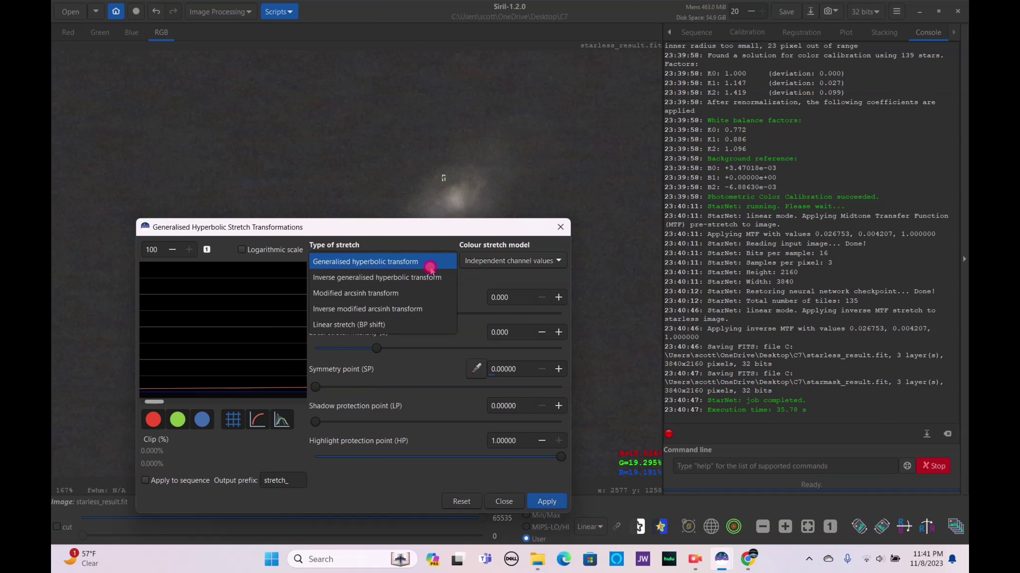
left_click(353, 325)
left_click(339, 314)
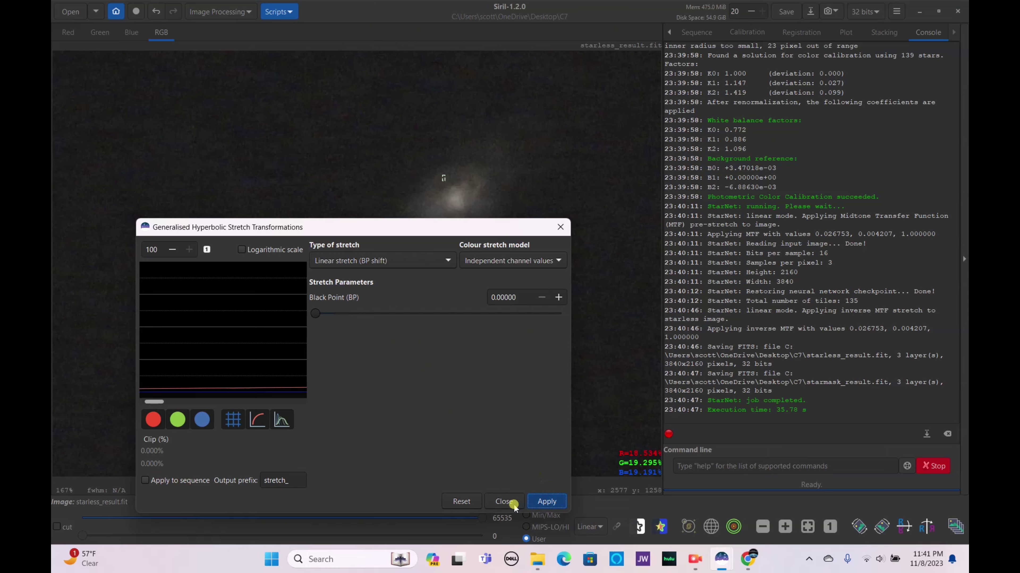
left_click(505, 502)
left_click(812, 534)
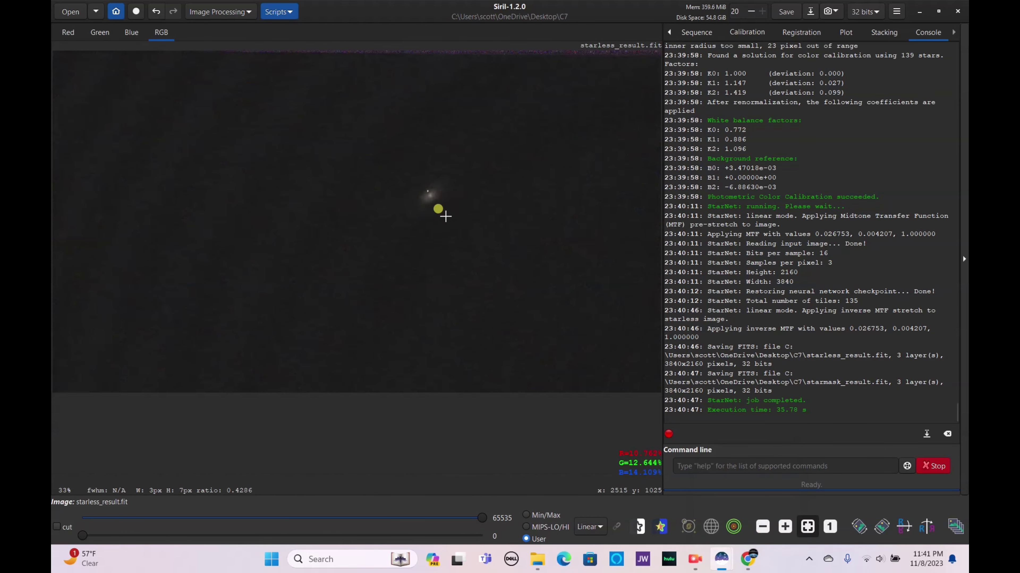
left_click(444, 217)
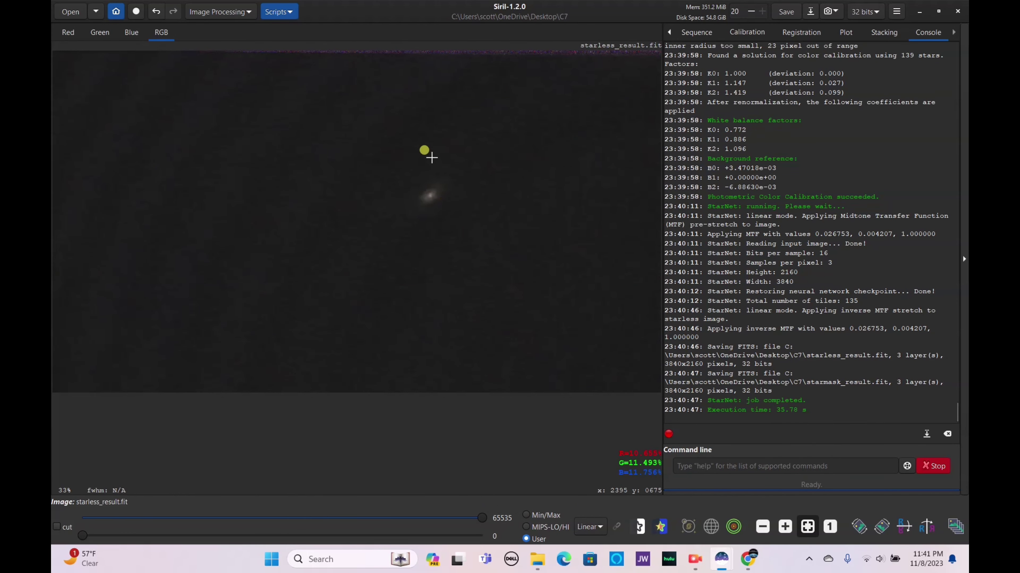
scroll(431, 197, "up", 1)
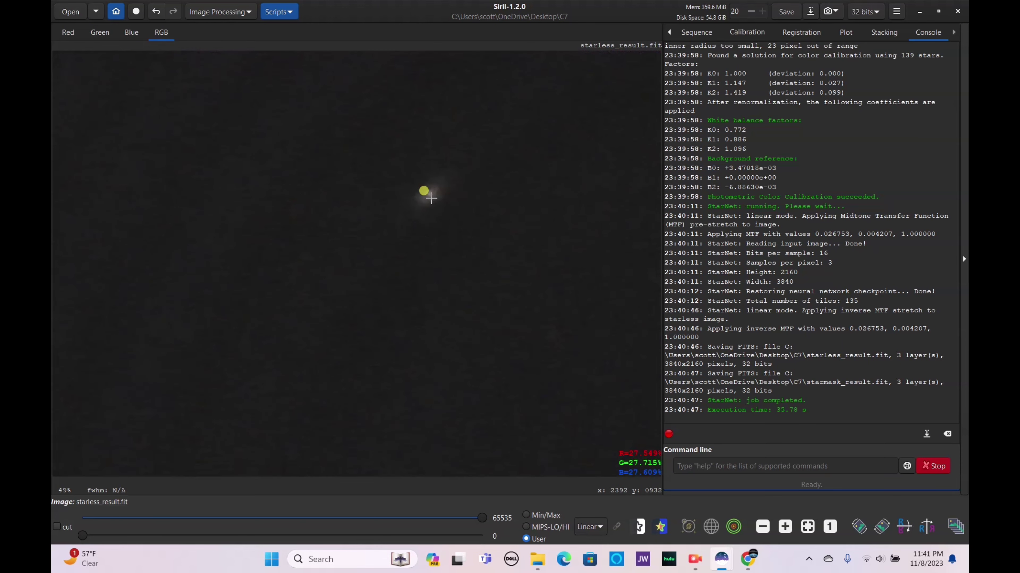
scroll(431, 197, "up", 5)
scroll(431, 198, "down", 6)
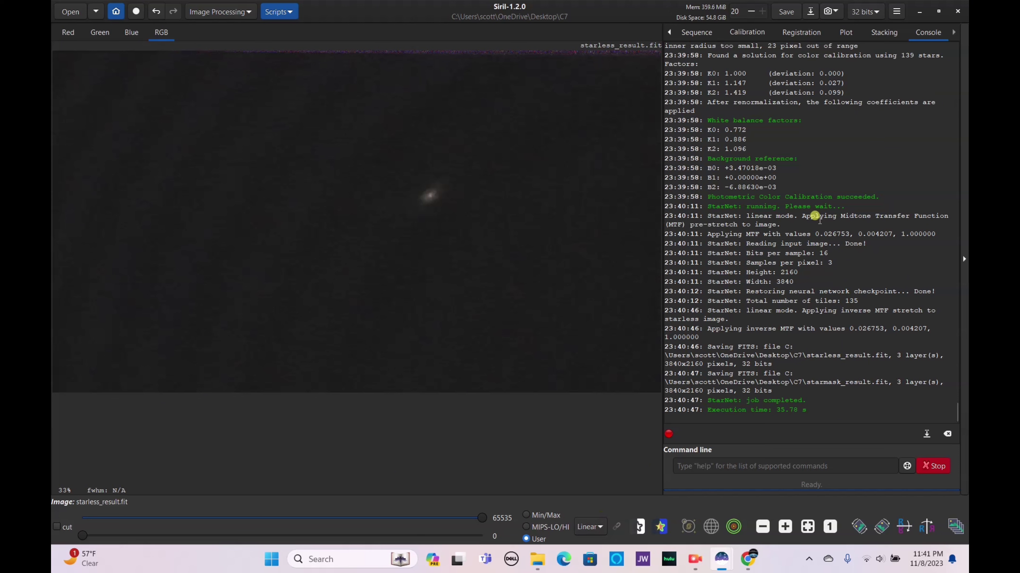
Save the starless image, then set Color Saturation to all hues with amount 1.00
left_click(793, 9)
left_click(245, 12)
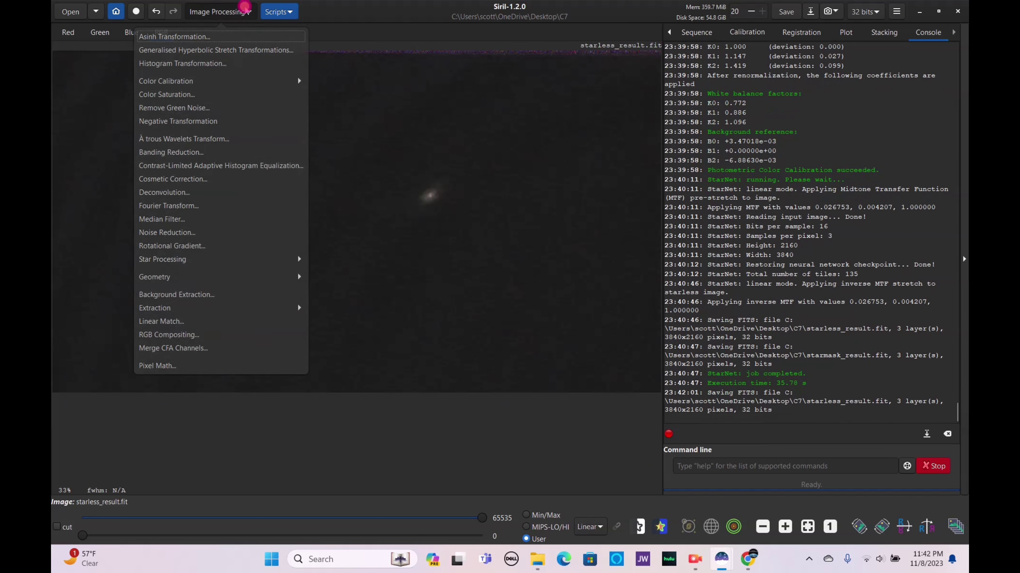
left_click(200, 96)
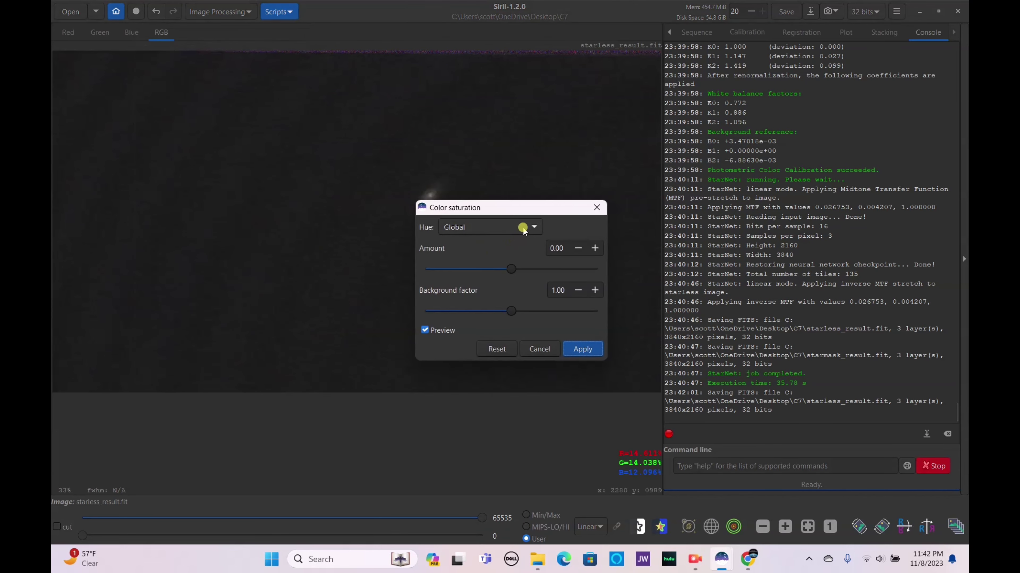
left_click(522, 226)
left_click(519, 271)
left_click_drag(513, 269, 601, 249)
Set the saturation background factor to 2.00 and apply the boost
left_click_drag(516, 209, 451, 271)
left_click(423, 184)
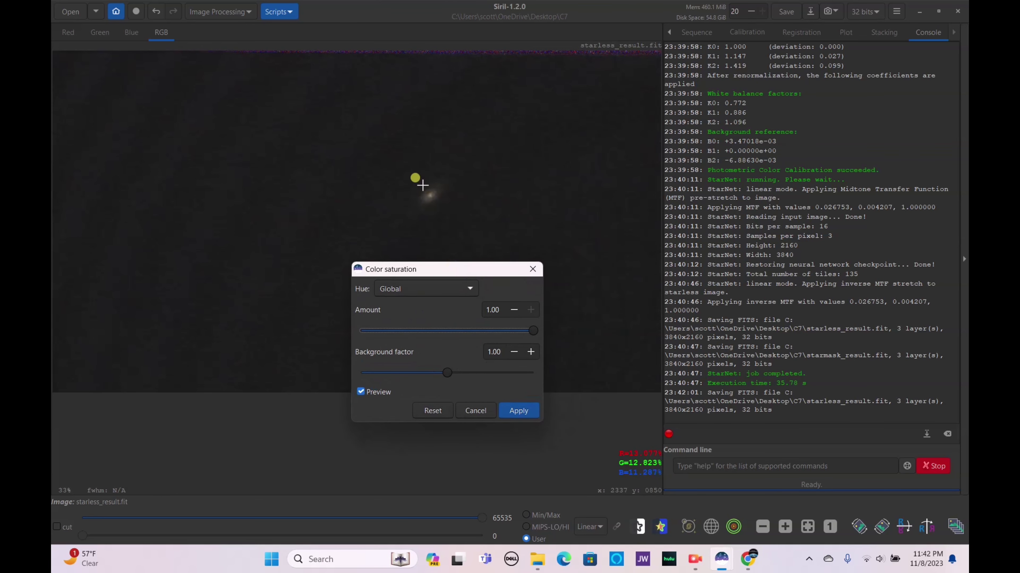
scroll(422, 185, "up", 5)
left_click_drag(478, 275, 296, 226)
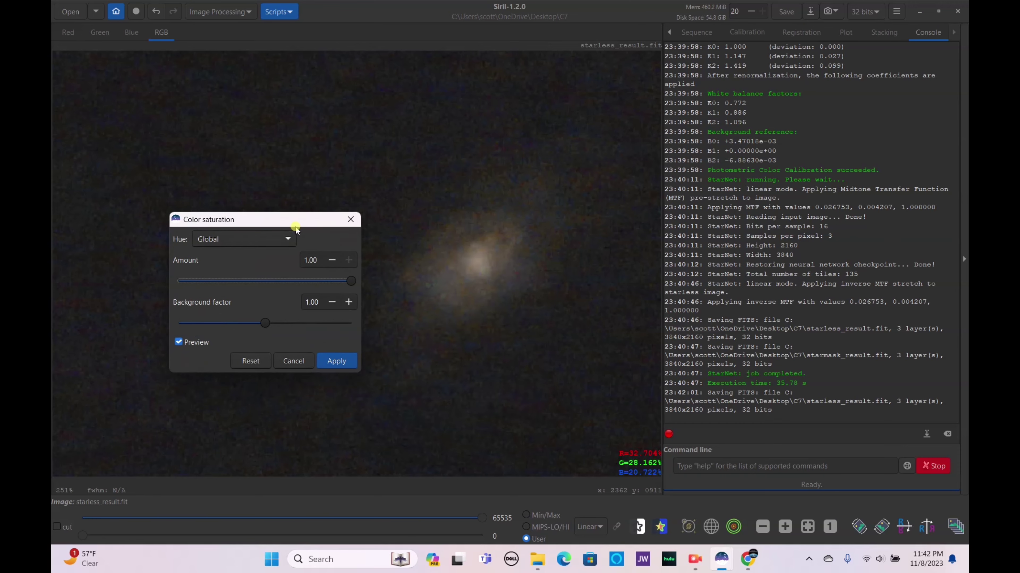
left_click_drag(256, 325, 377, 346)
left_click(311, 303)
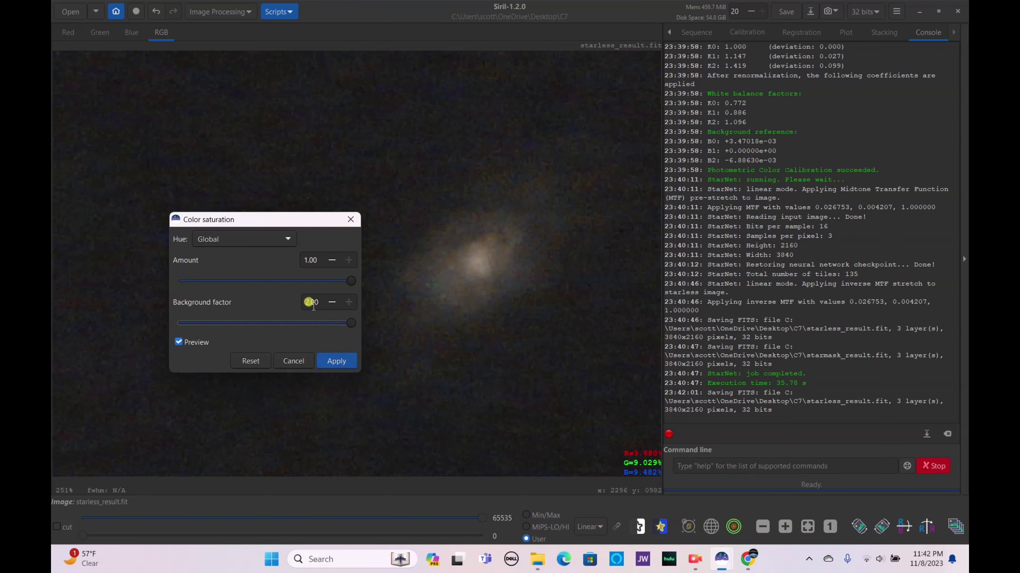
left_click(337, 361)
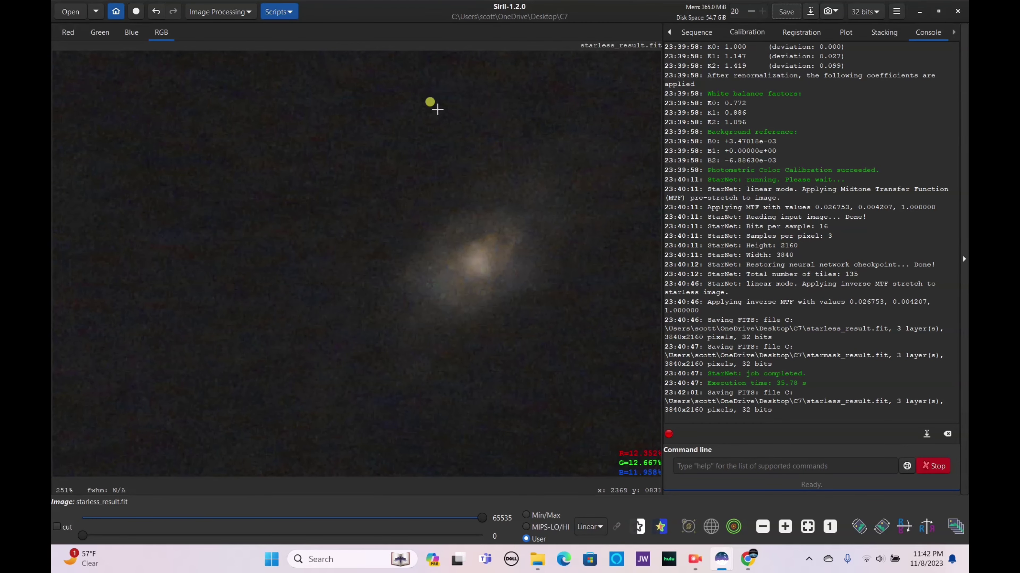
Save the saturated image over starless_result.fit and fit it to the view
scroll(441, 288, "down", 3)
left_click(787, 11)
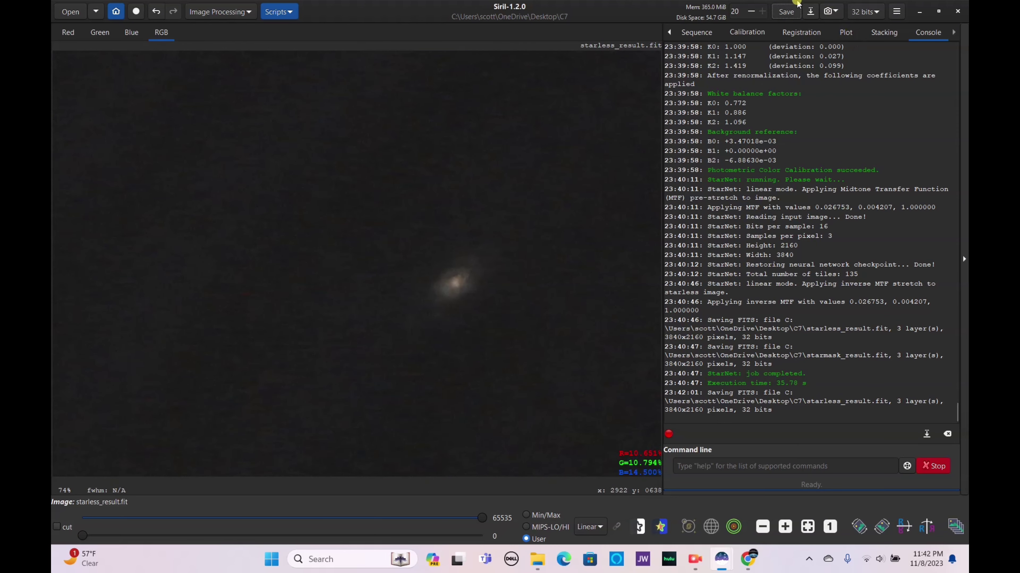
left_click(801, 529)
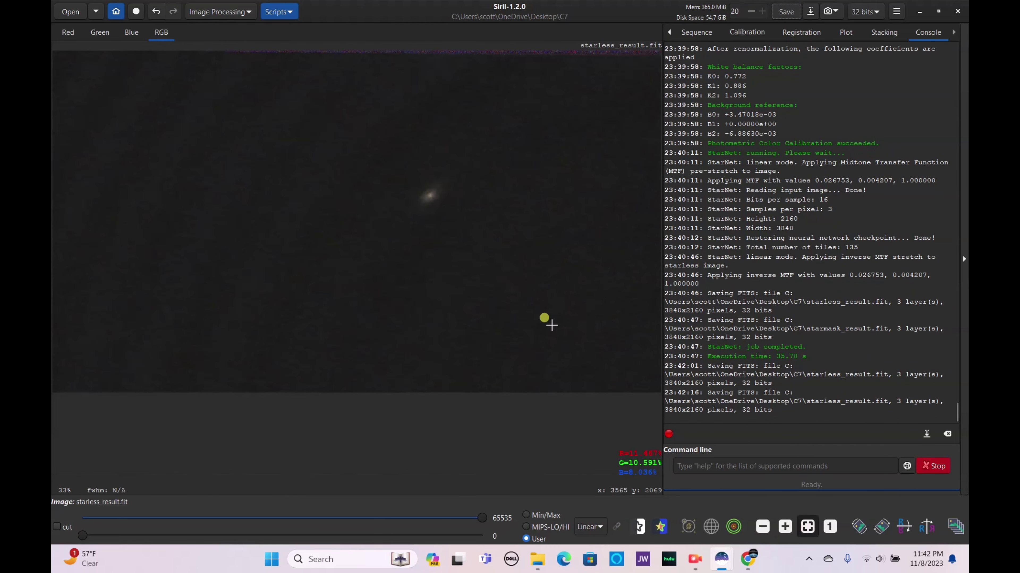
left_click(203, 11)
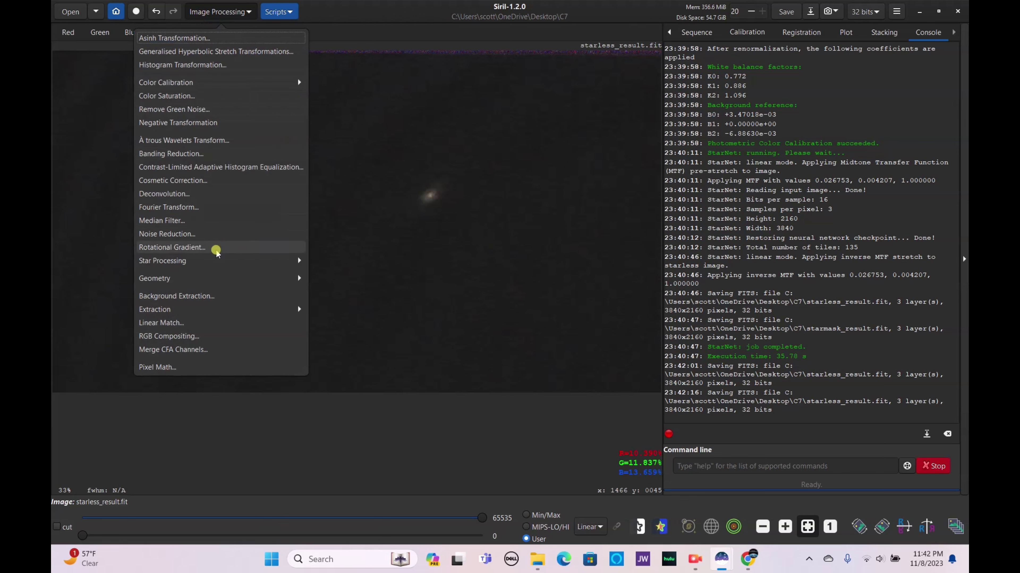
Load starless_result.fit as background and starmask_result.fit as stars in Star Recomposition
left_click(211, 259)
left_click(191, 67)
left_click(359, 175)
left_click(512, 293)
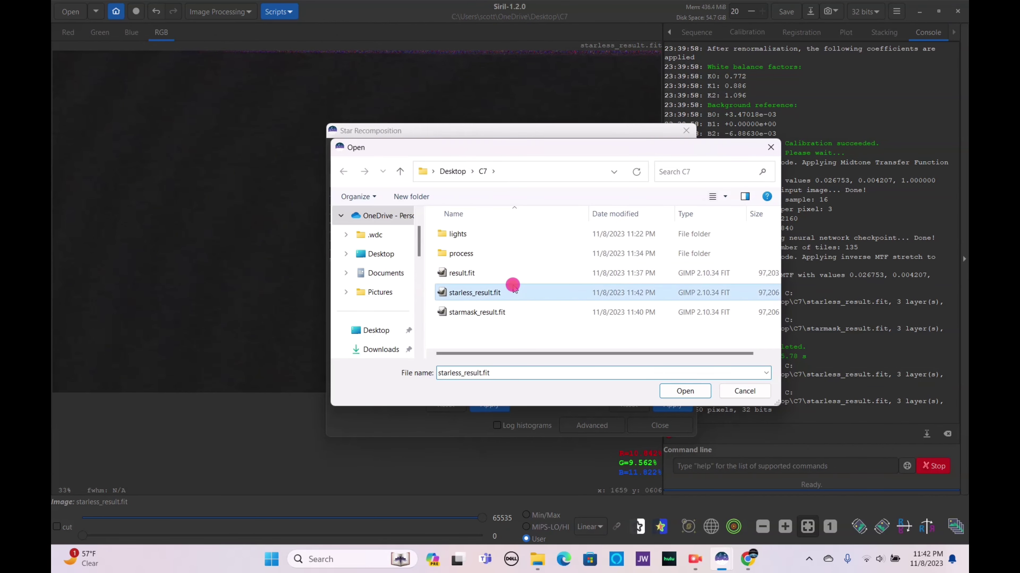
left_click(685, 391)
left_click(560, 168)
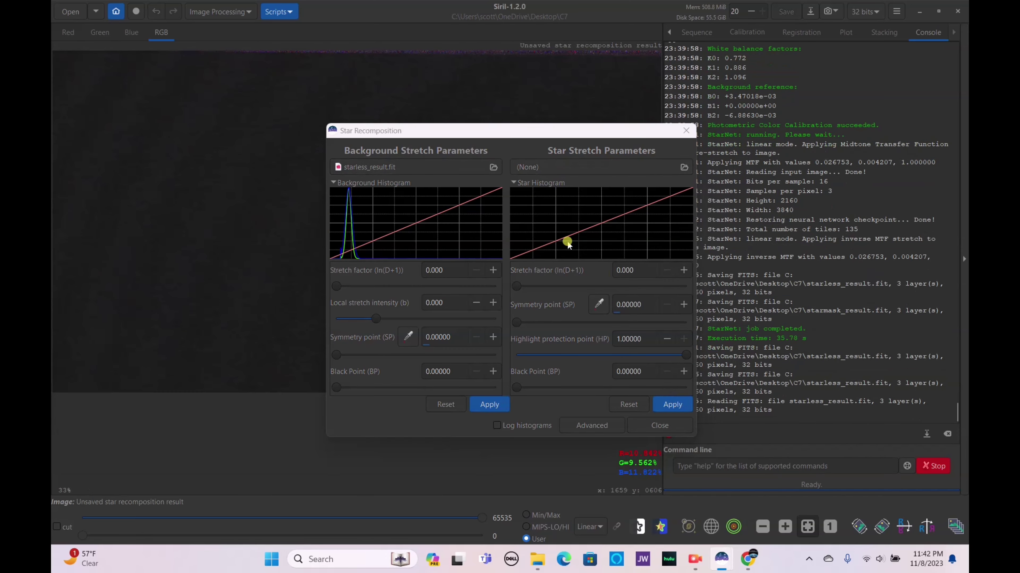
left_click(568, 315)
left_click(685, 391)
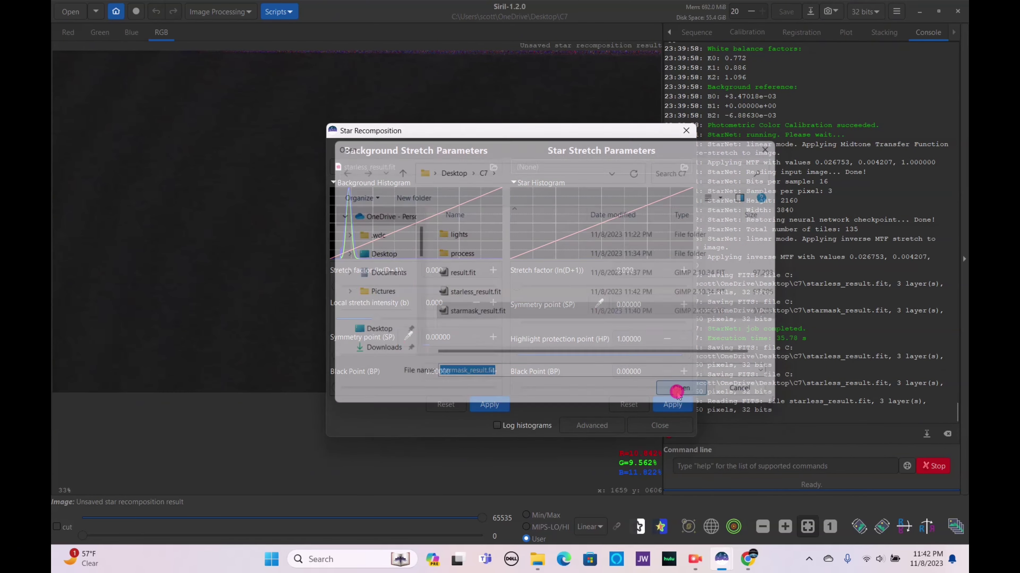
Set star stretch 0.538 and background black point 0.06344, apply both, and close
left_click_drag(504, 136, 320, 236)
left_click(340, 385)
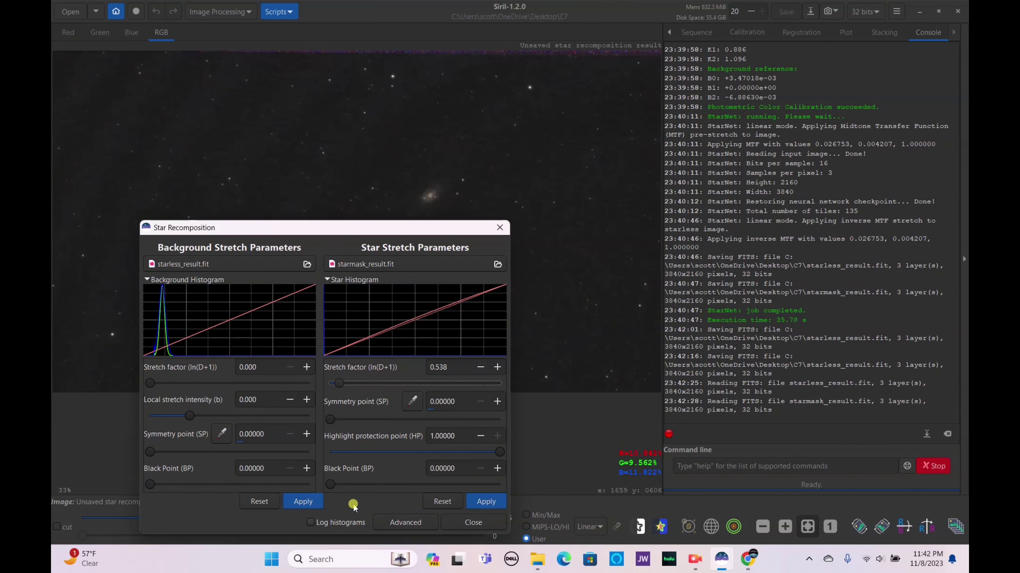
left_click(160, 485)
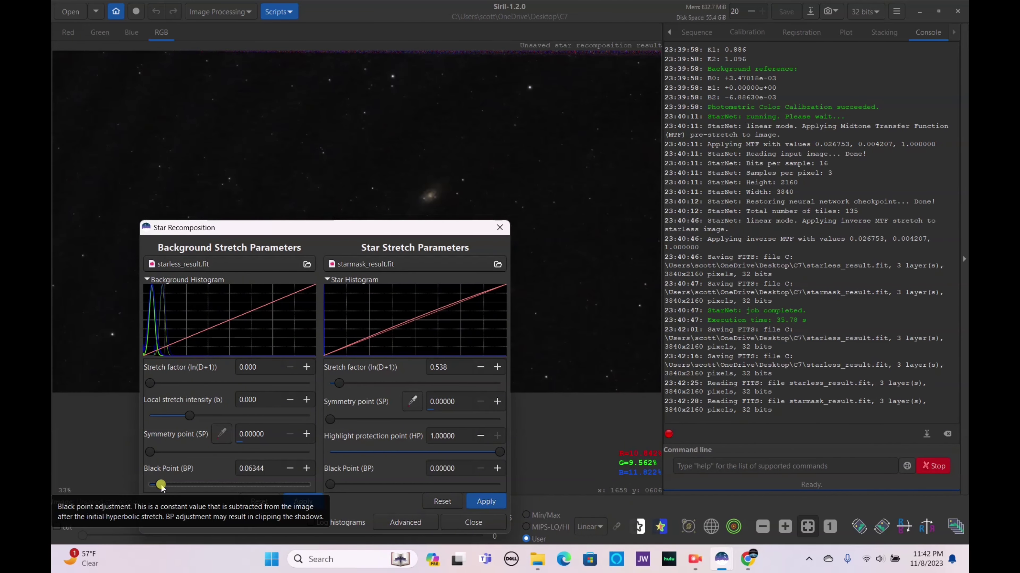
scroll(415, 195, "up", 5)
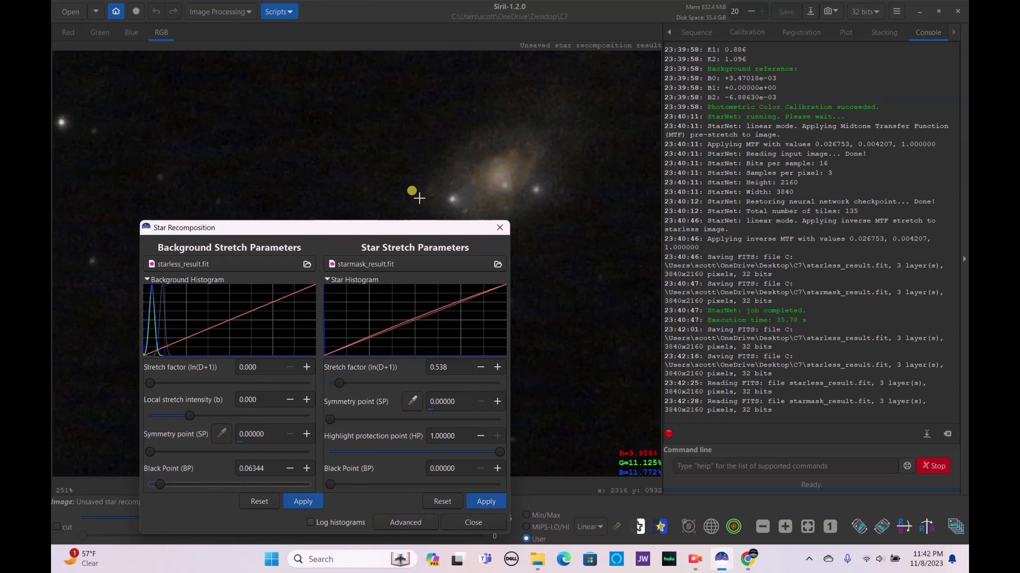
scroll(418, 197, "down", 2)
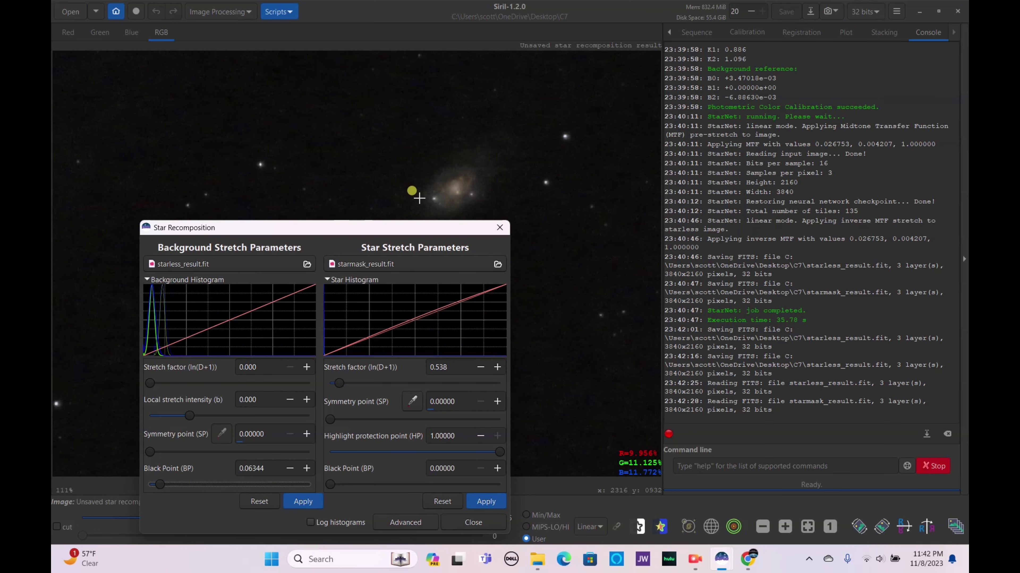
left_click(310, 506)
left_click(485, 503)
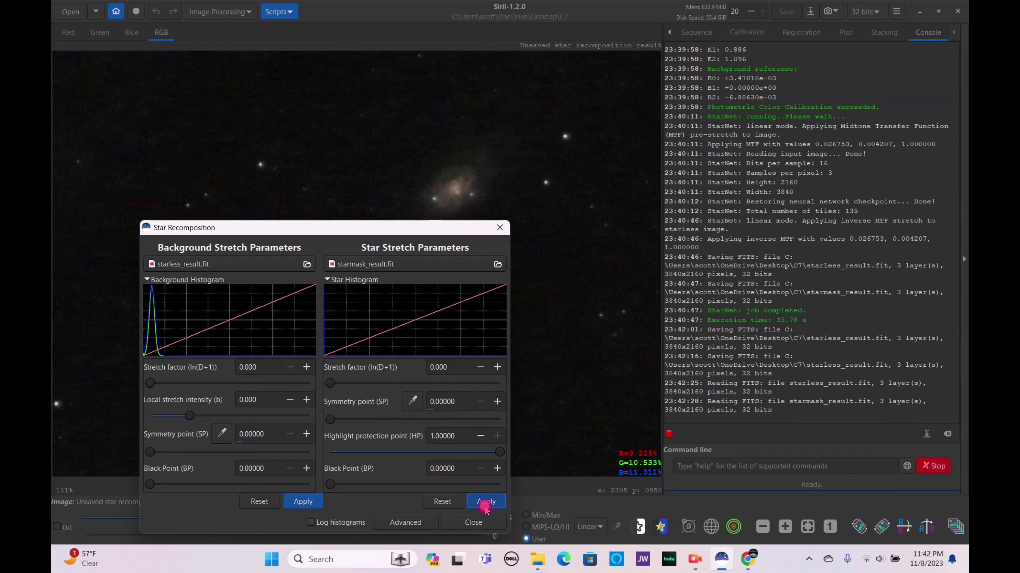
left_click(481, 521)
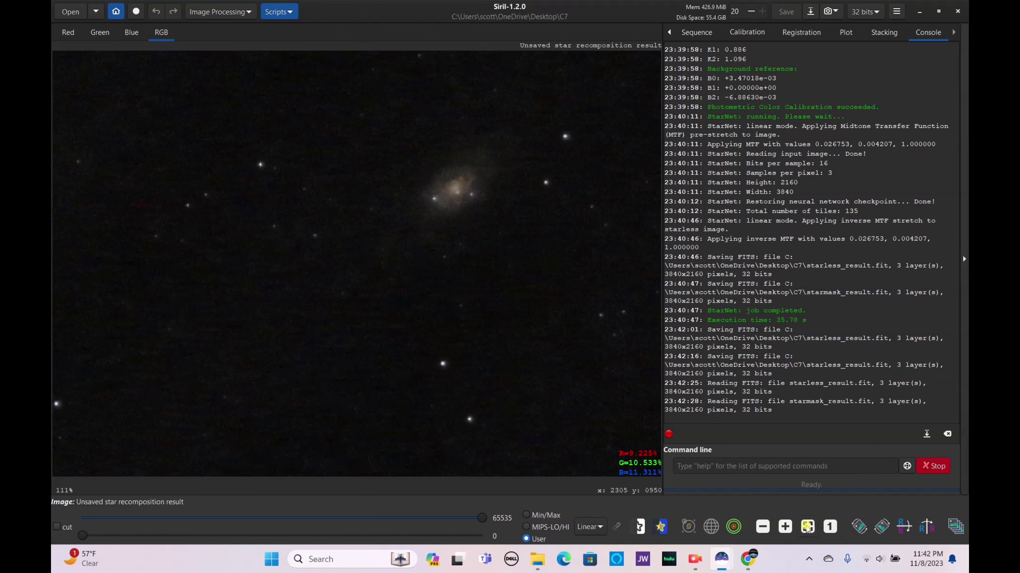
left_click(808, 526)
left_click(836, 11)
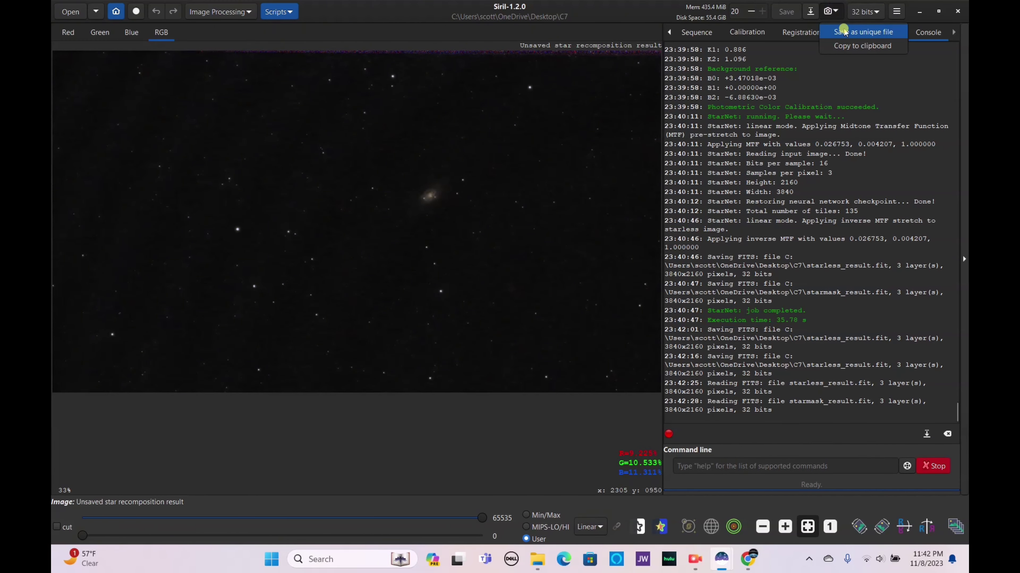
Save a unique PNG snapshot, close Chrome, and open the desktop C7 folder
left_click(863, 31)
left_click(919, 11)
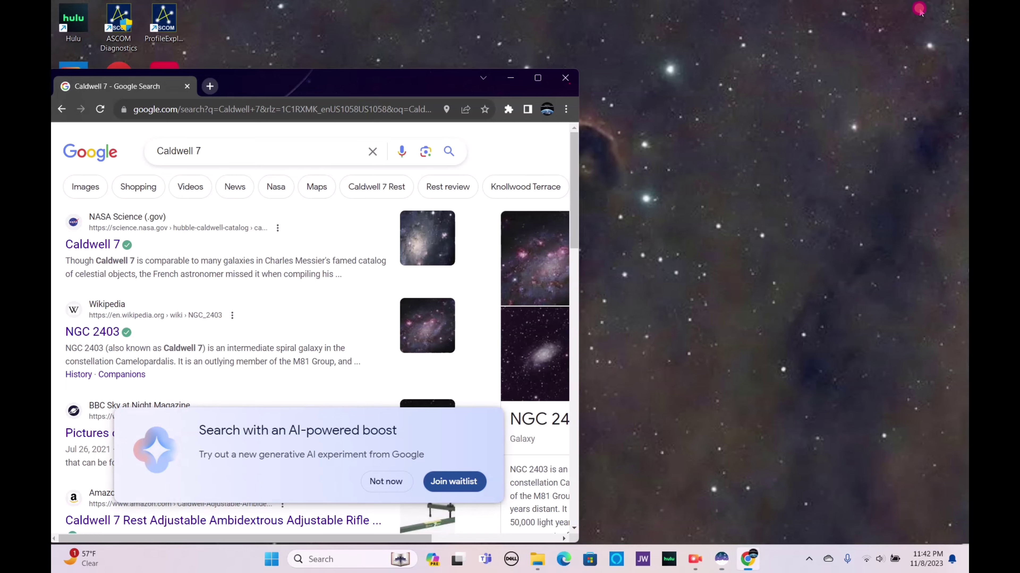
left_click(577, 82)
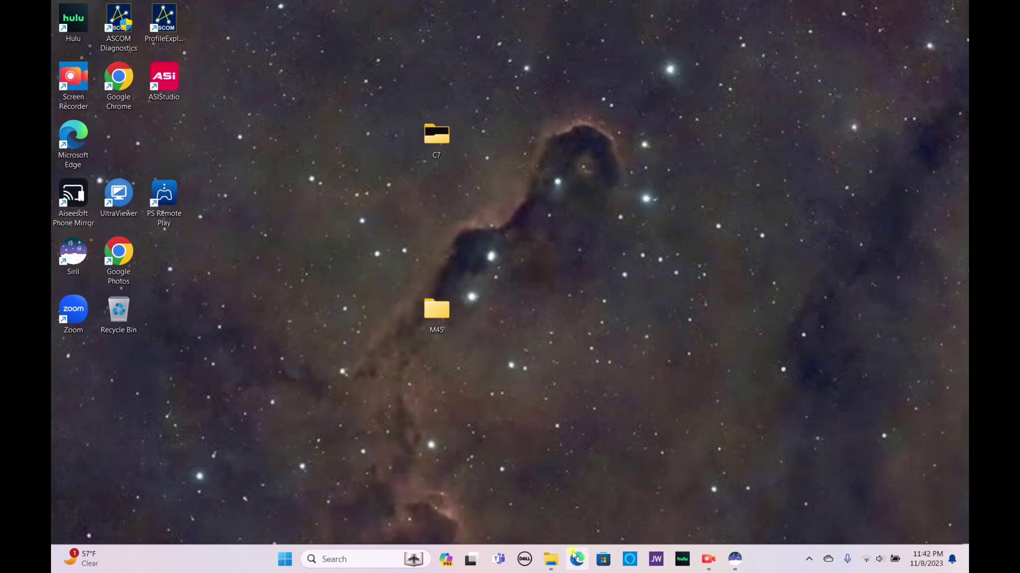
double_click(437, 134)
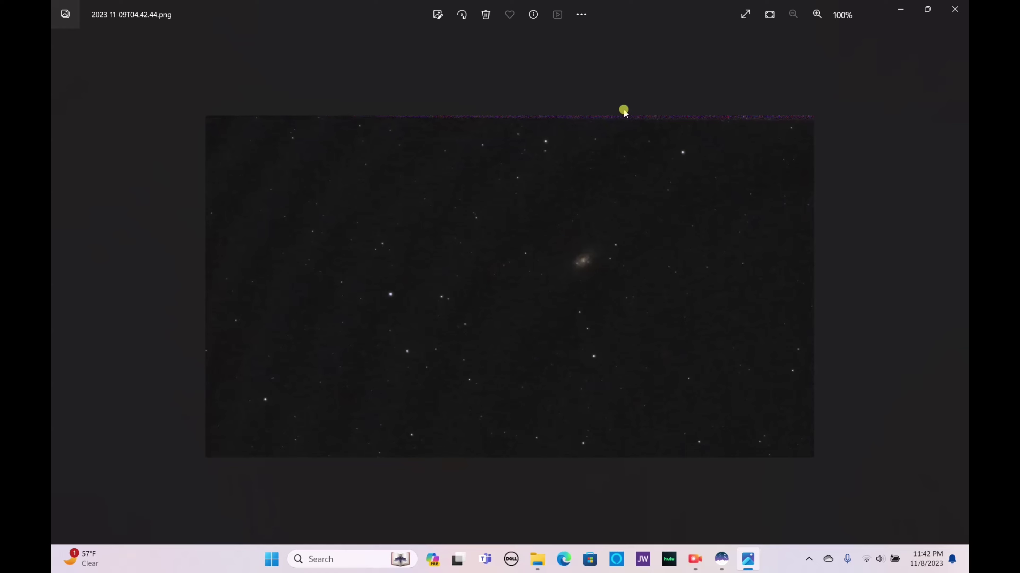
scroll(591, 250, "up", 5)
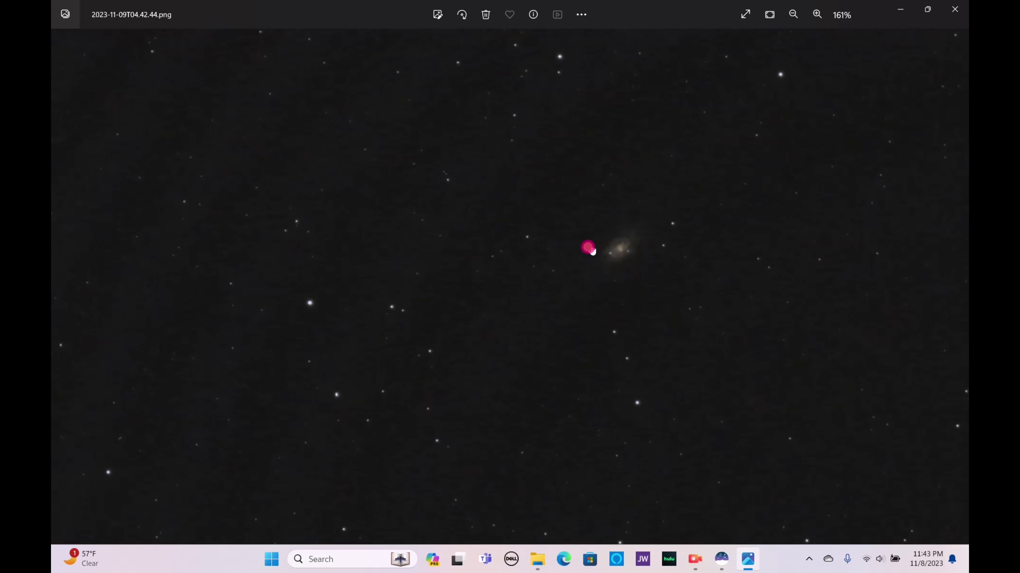
left_click_drag(592, 249, 569, 248)
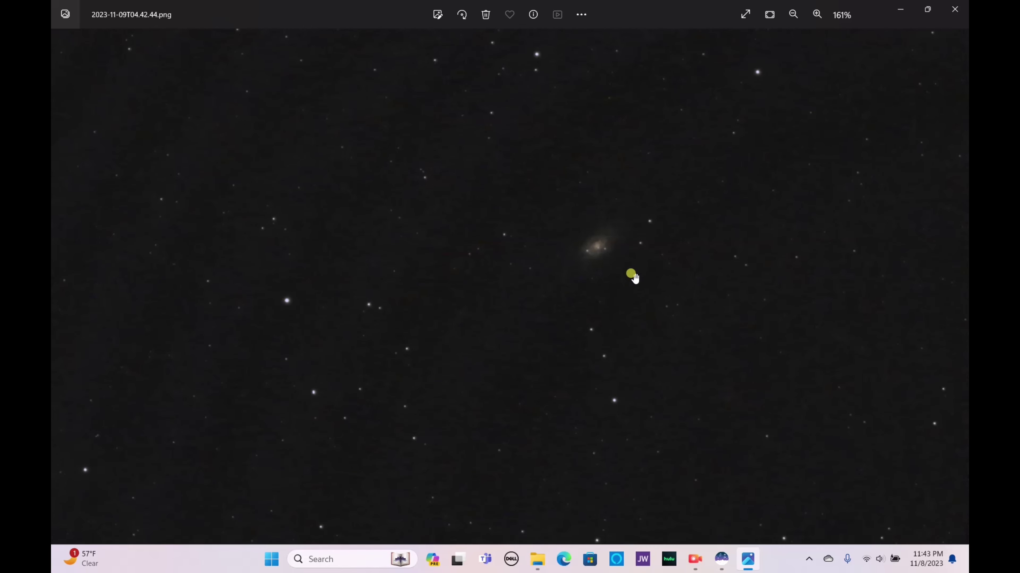
scroll(623, 258, "up", 6)
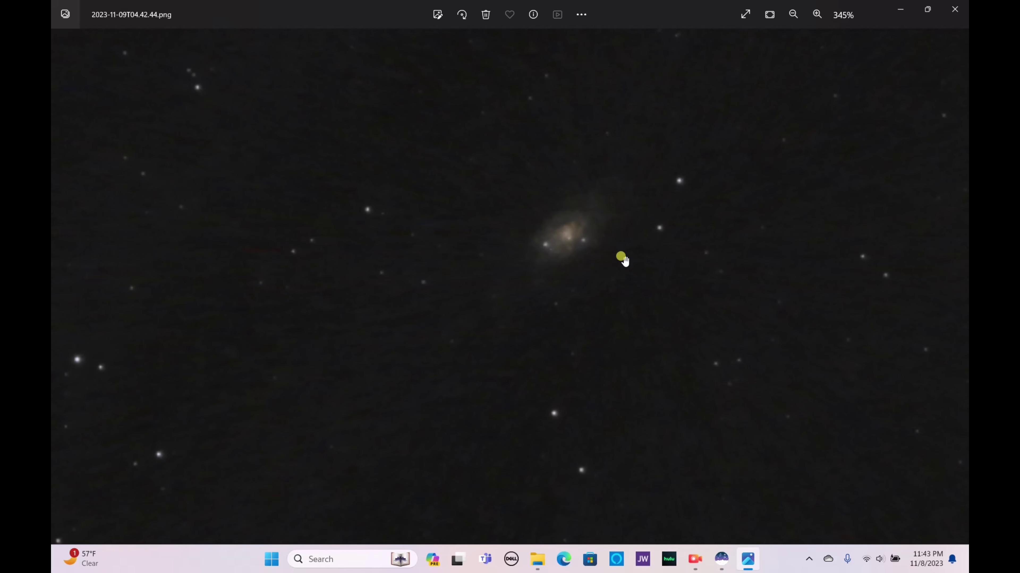
scroll(622, 259, "up", 4)
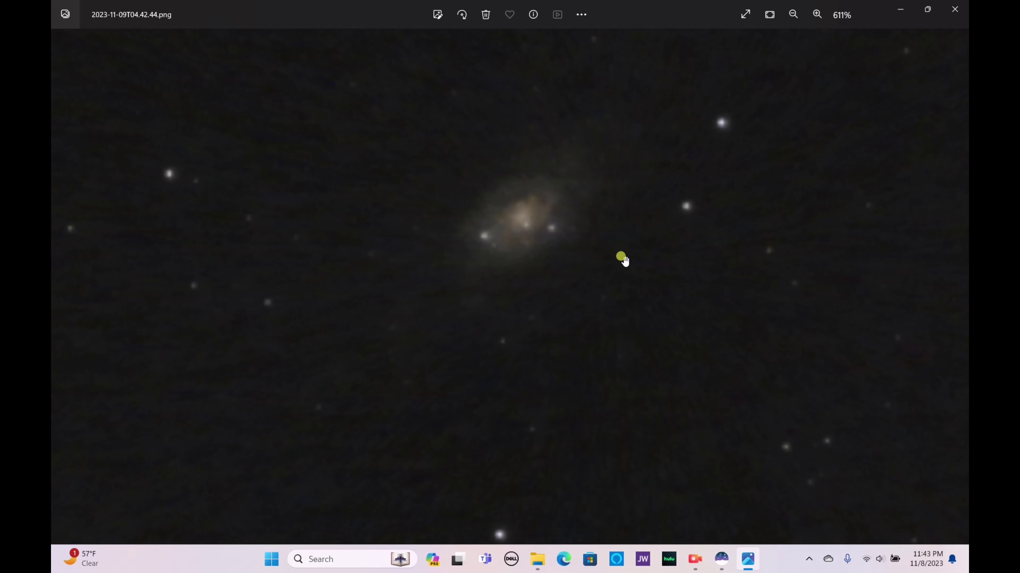
scroll(624, 259, "down", 6)
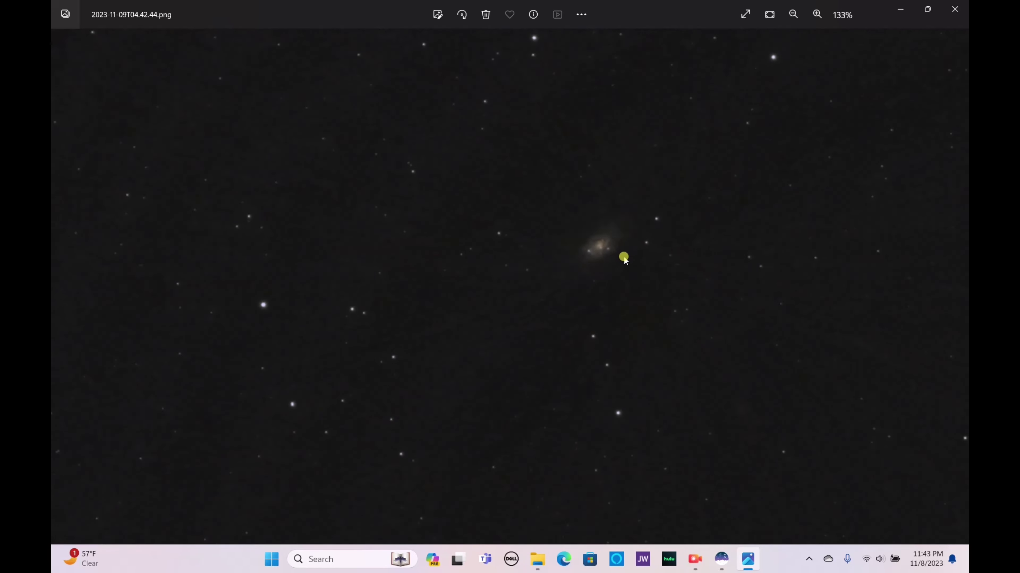
scroll(624, 257, "up", 4)
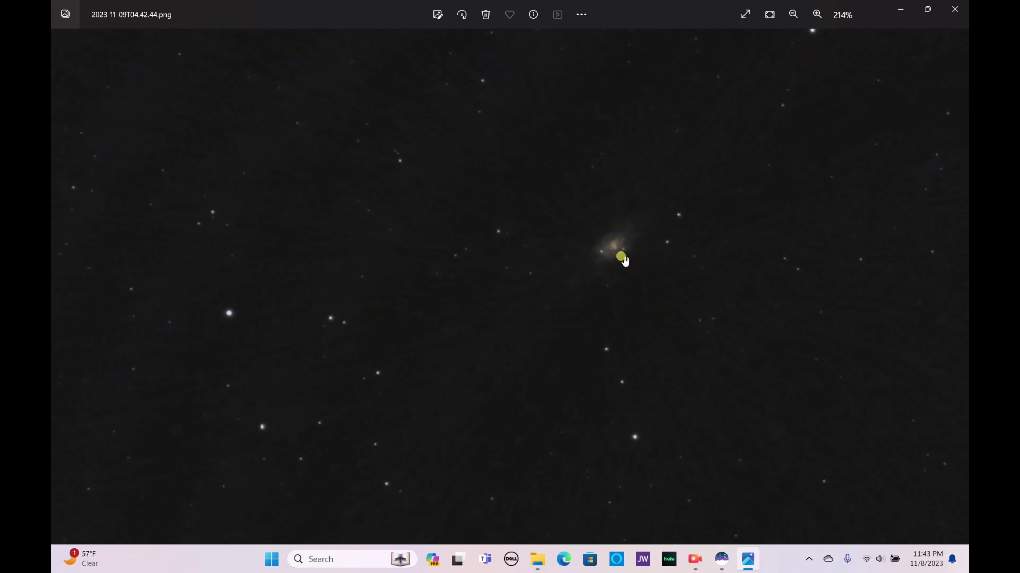
left_click_drag(589, 260, 557, 260)
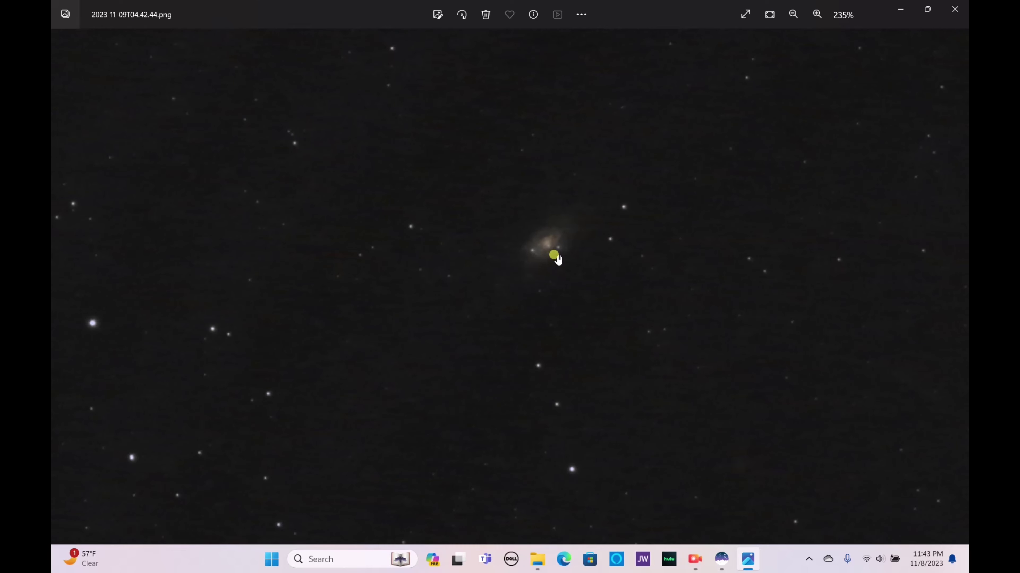
scroll(558, 228, "down", 4)
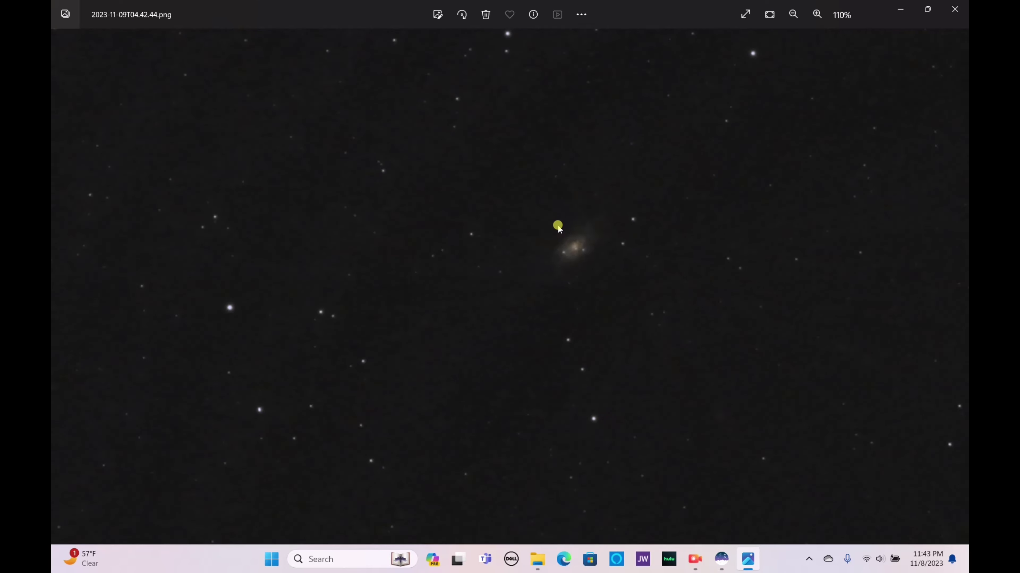